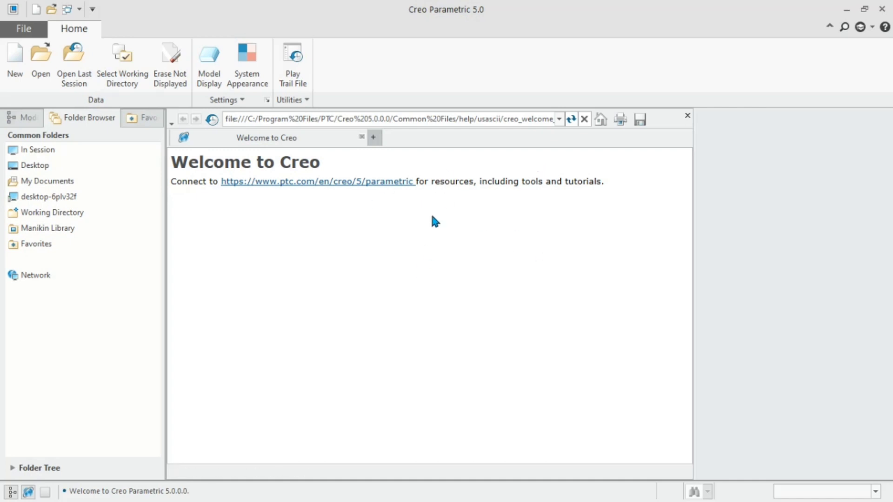
- Open the part file prt0001.prt from the Desktop folder
click(41, 63)
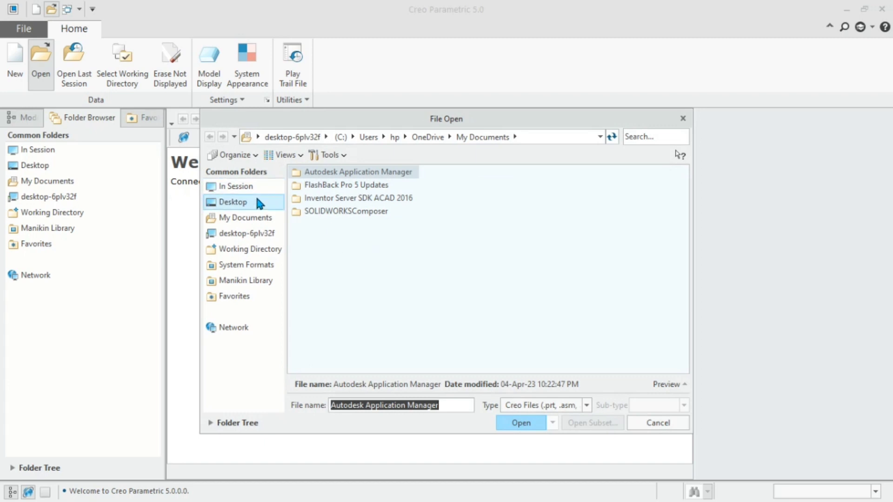
click(257, 202)
click(324, 213)
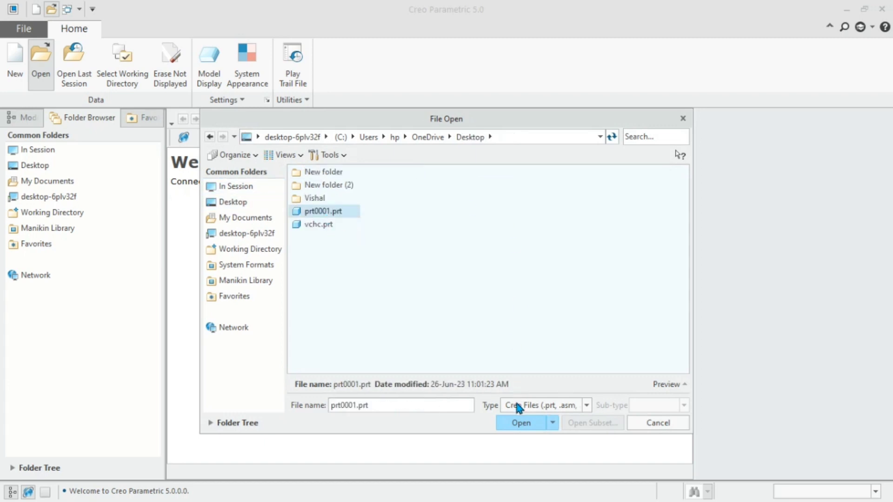
click(521, 424)
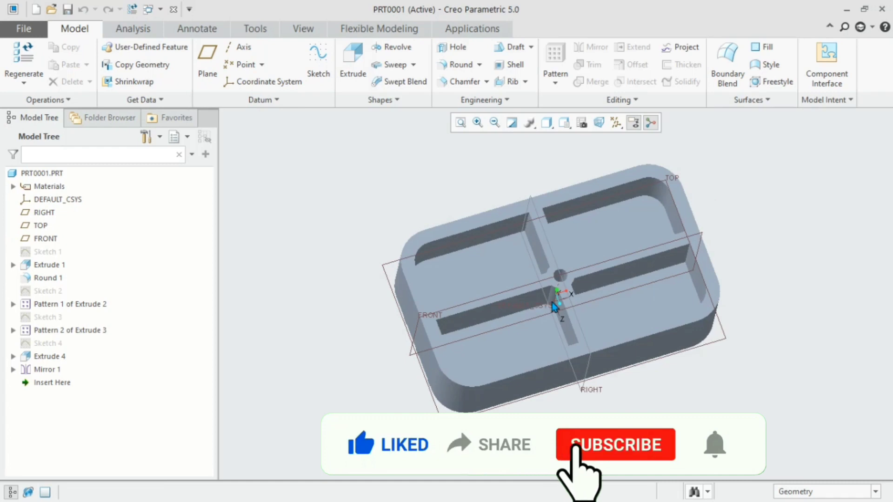
- Examine the part's compartments, side walls and underside fins from several angles
scroll(553, 307, up, 3)
scroll(553, 302, down, 3)
middle_drag(553, 300, 534, 286)
key(ctrl+d)
scroll(553, 319, up, 5)
scroll(553, 319, down, 5)
scroll(572, 294, up, 3)
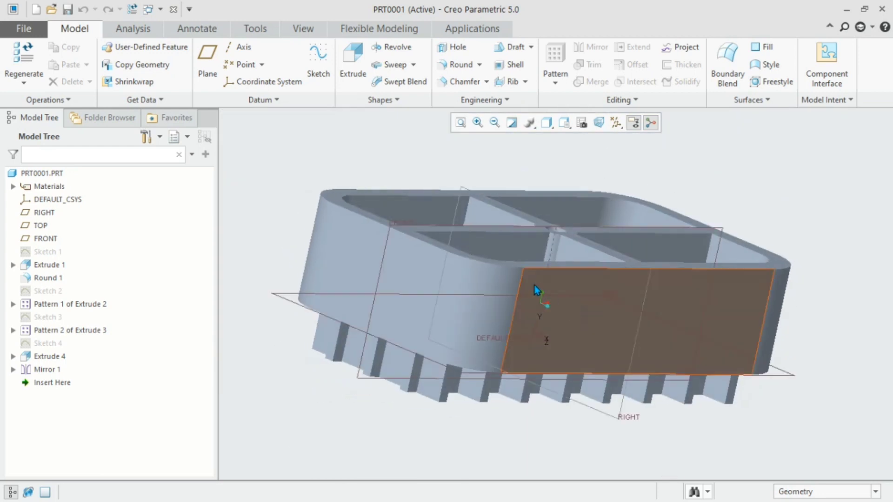
scroll(532, 284, up, 5)
scroll(532, 284, down, 5)
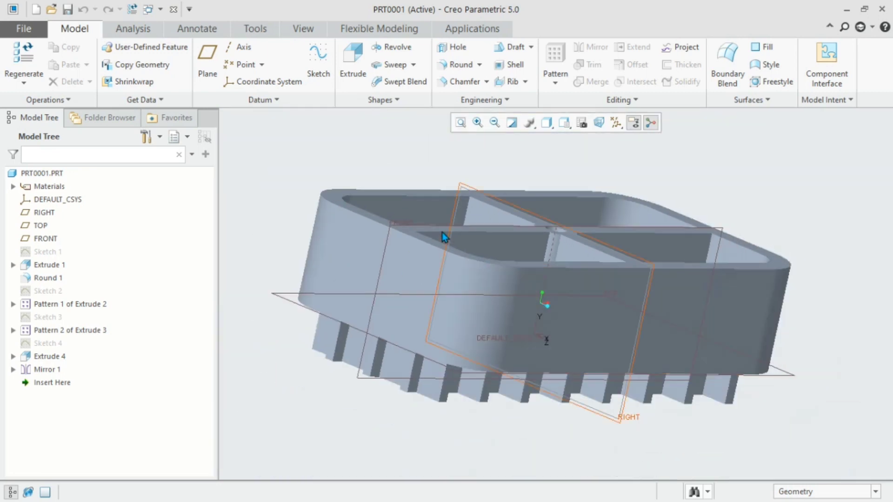
- Check the part's material against al6061.mtl in the Legacy-Materials library and confirm AL6061 in the model properties
click(34, 33)
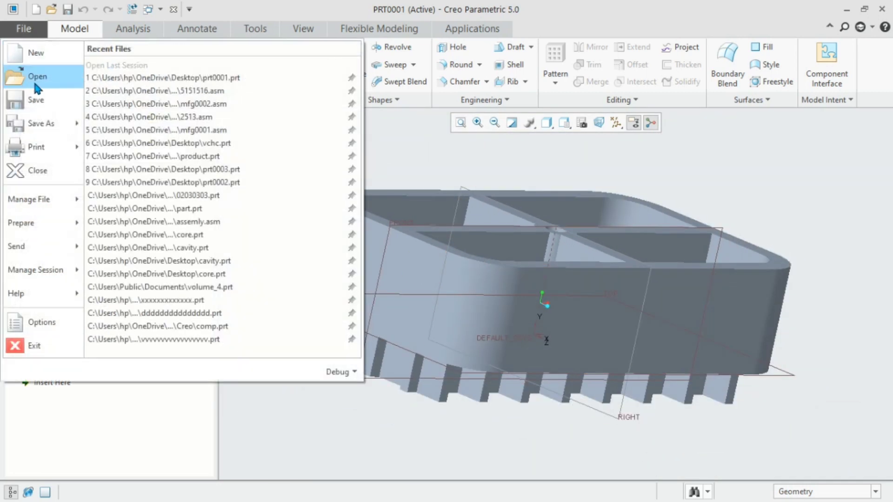
mouse_move(39, 231)
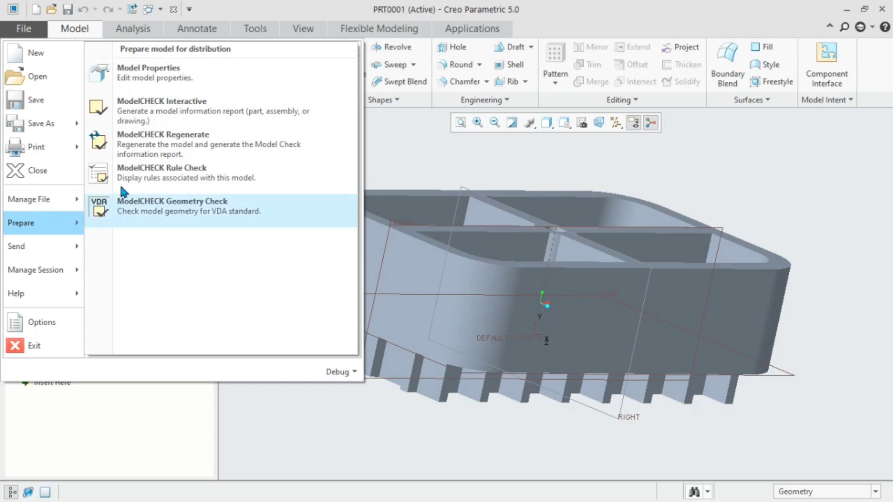
click(185, 76)
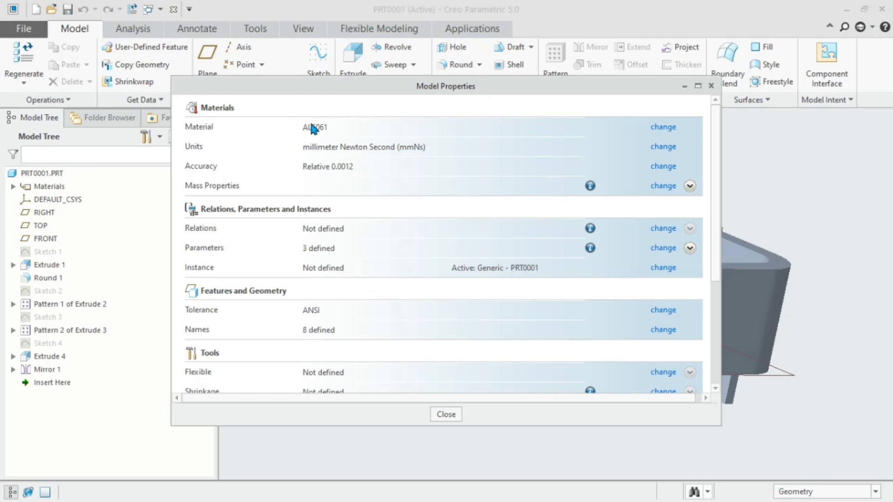
click(649, 127)
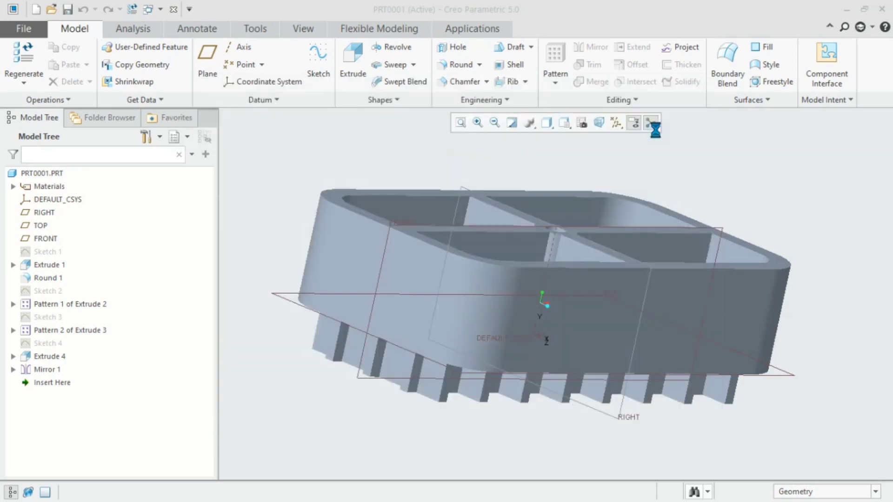
double_click(394, 113)
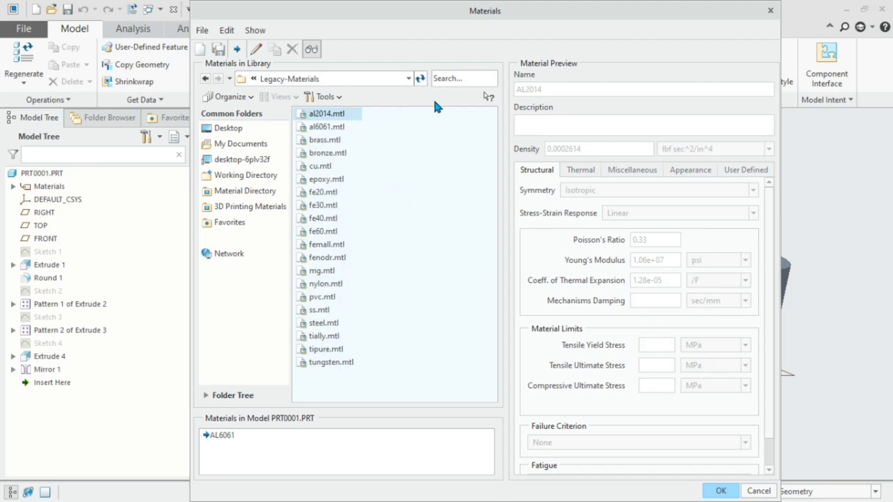
click(449, 80)
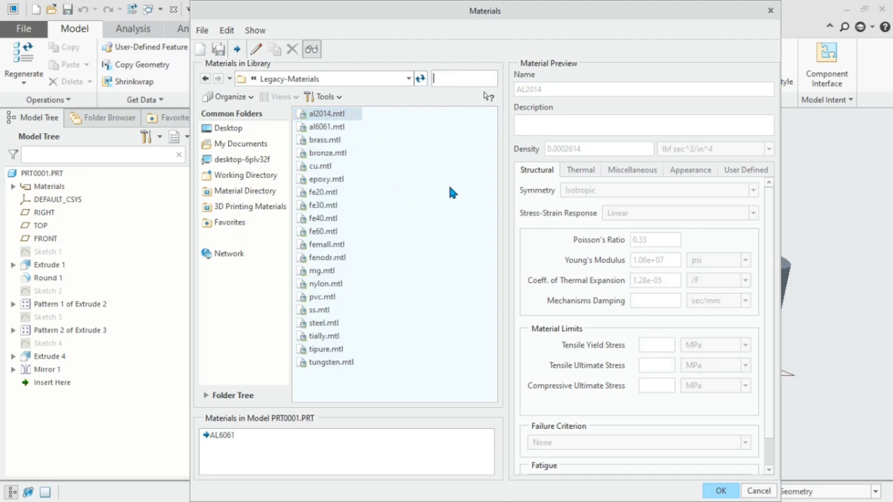
click(335, 130)
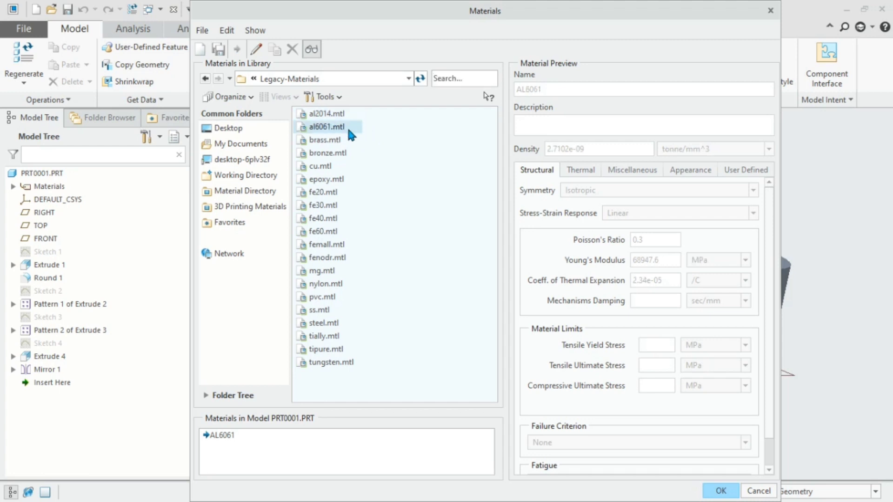
click(222, 437)
click(722, 491)
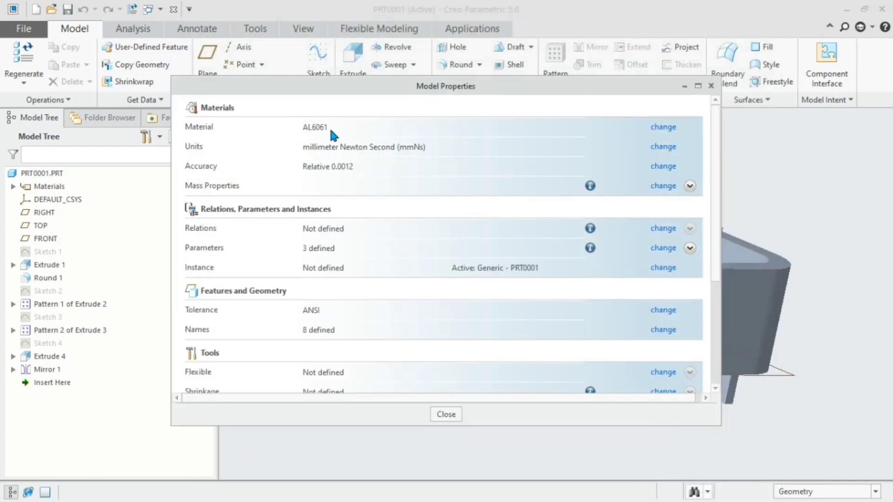
click(449, 413)
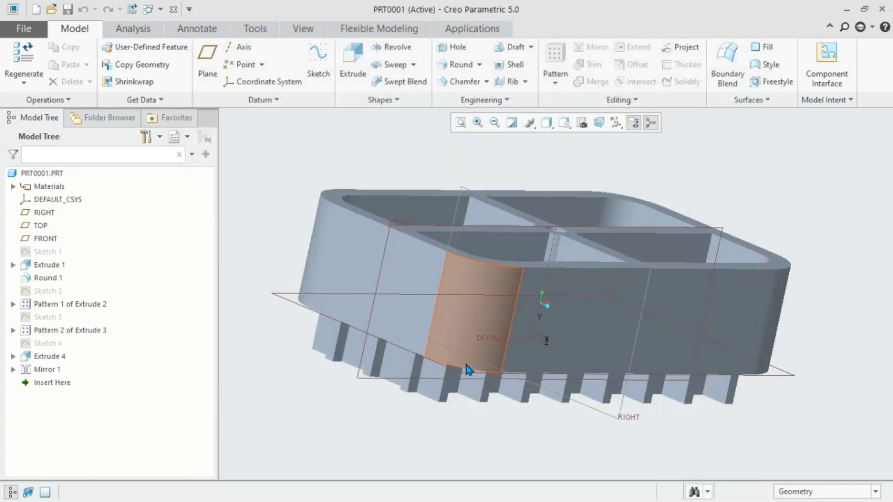
- Inspect the open compartments and central hole of the part from above and from the side
scroll(544, 301, up, 5)
scroll(545, 301, down, 4)
middle_drag(562, 294, 509, 261)
scroll(509, 262, down, 4)
scroll(509, 261, up, 4)
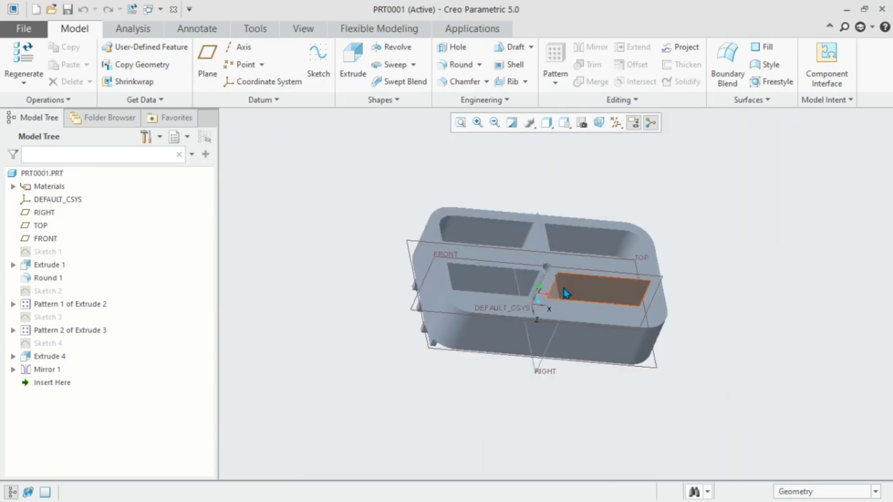
middle_drag(563, 288, 502, 265)
scroll(487, 253, down, 2)
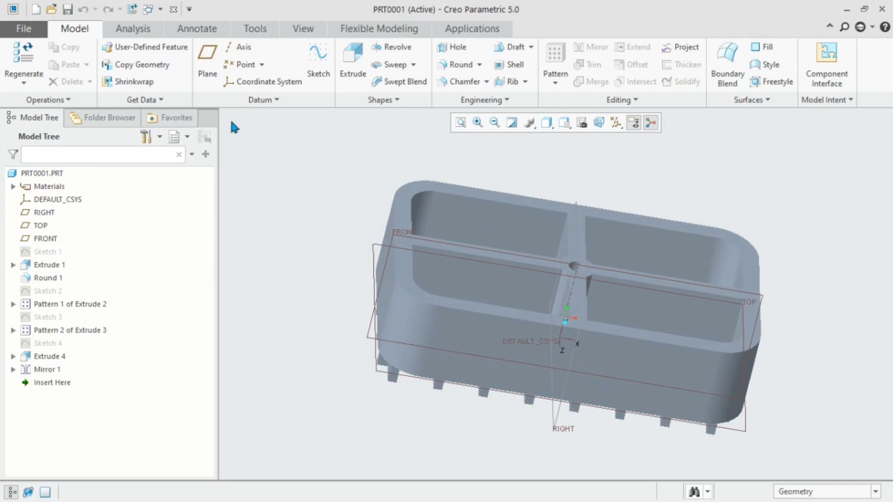
- Create a cast cavity manufacturing model named mfg0001 from the mmns_mfg_cast template instead of the default, and maximize its window
click(36, 9)
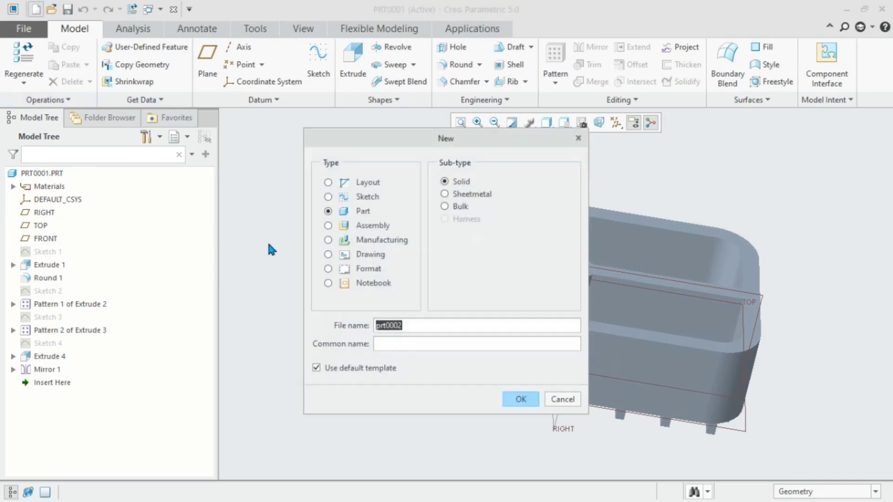
click(329, 239)
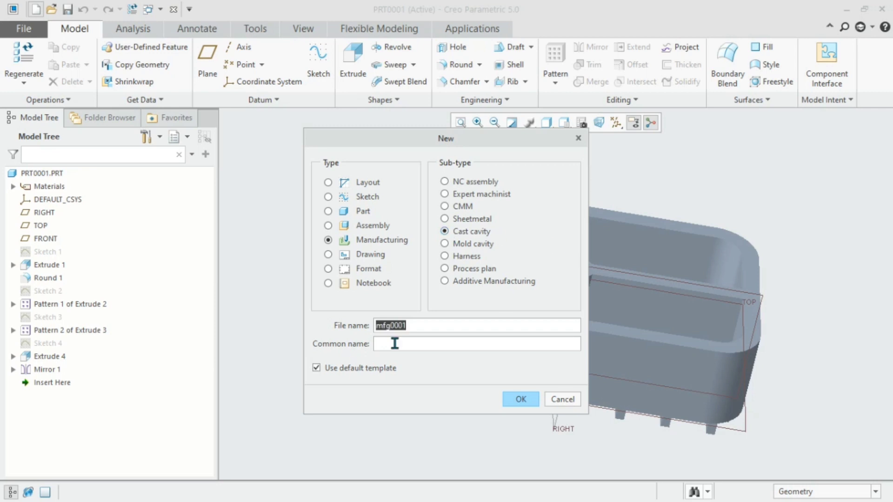
click(318, 367)
click(509, 400)
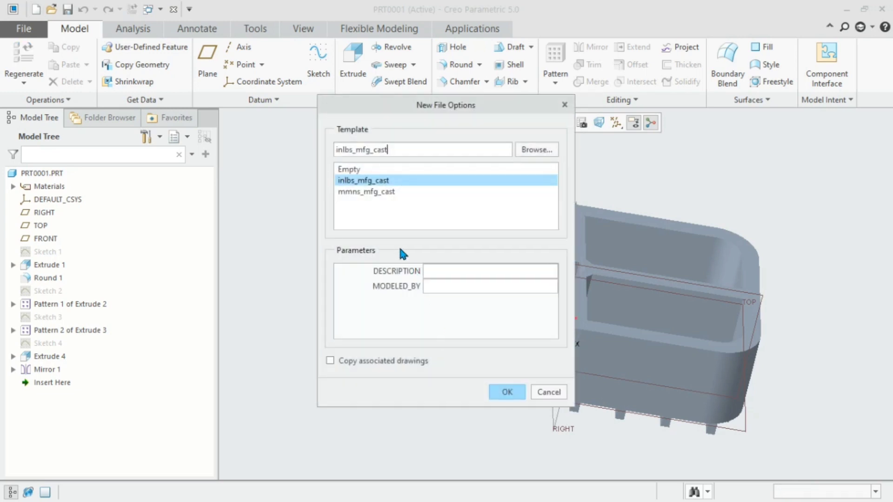
click(366, 194)
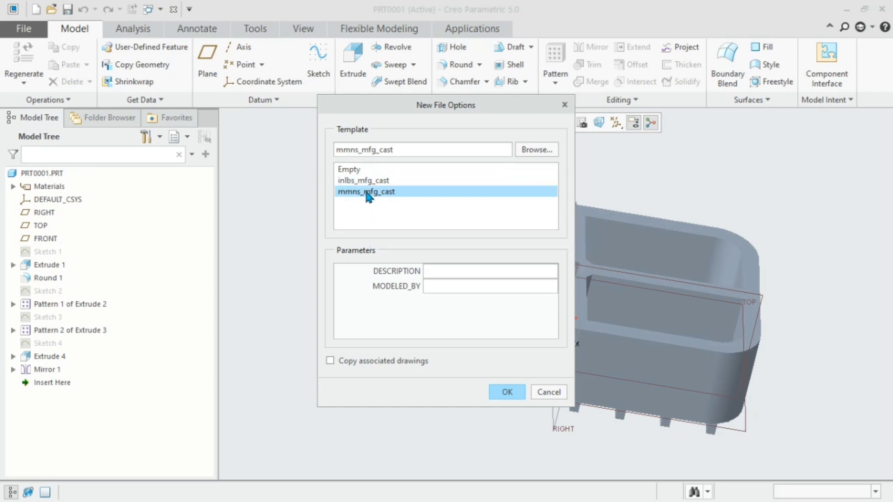
click(504, 393)
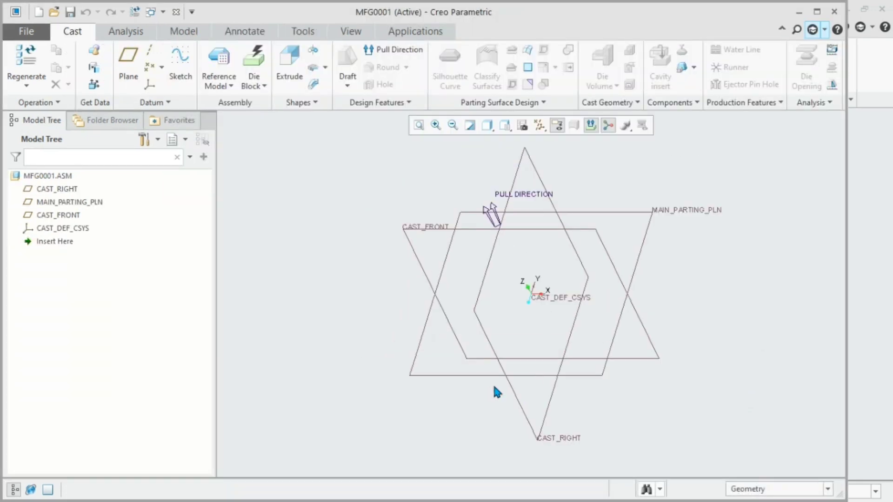
click(817, 12)
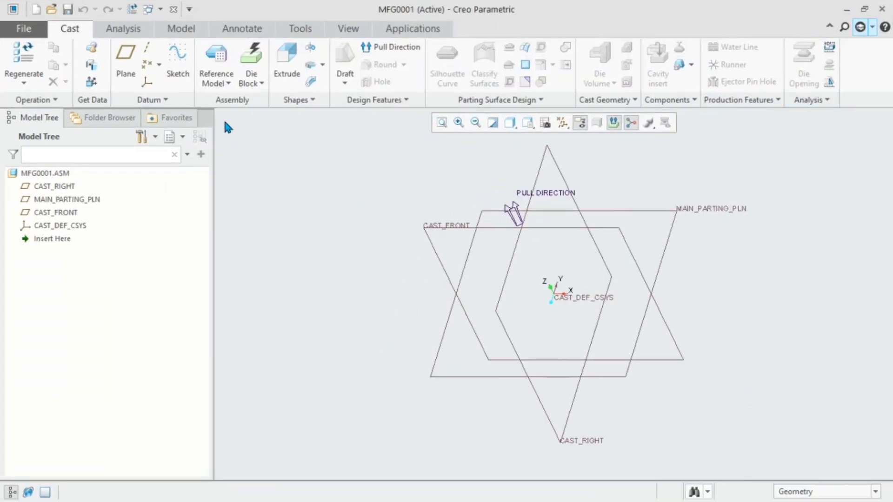
- Locate prt0001.prt as the reference model using the Same model type and a Single layout at CAST_DEF_CSYS
click(230, 81)
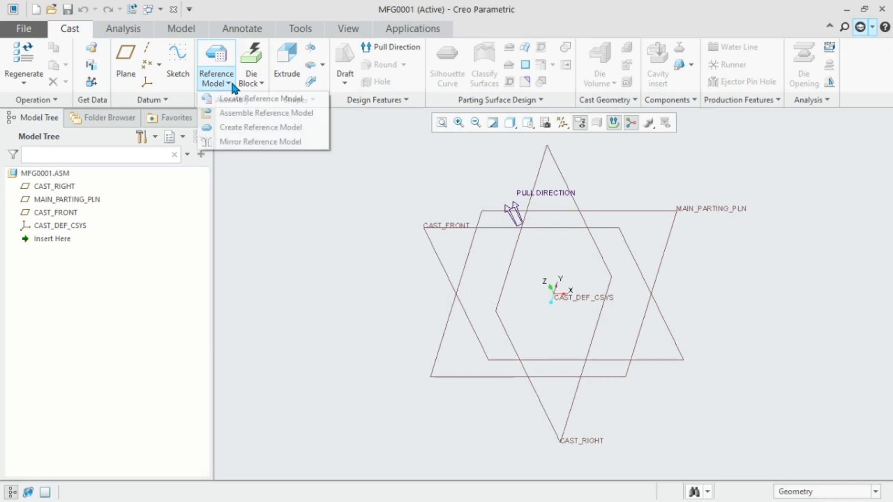
click(250, 104)
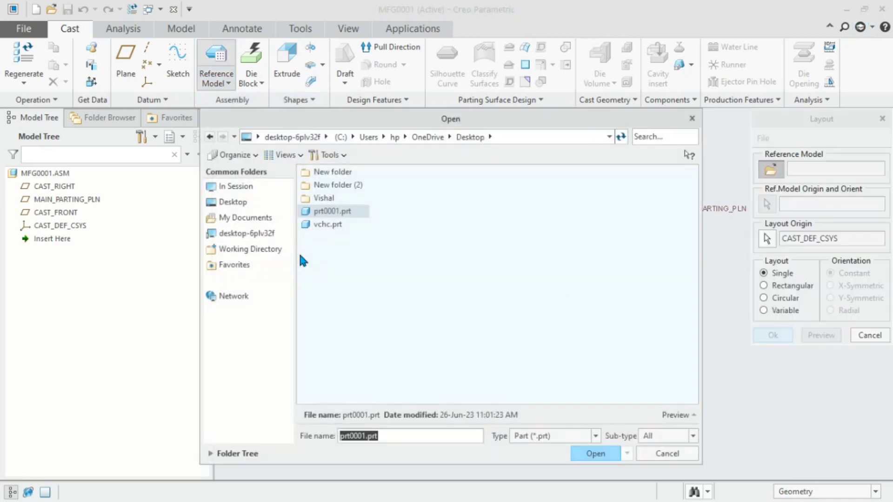
click(329, 212)
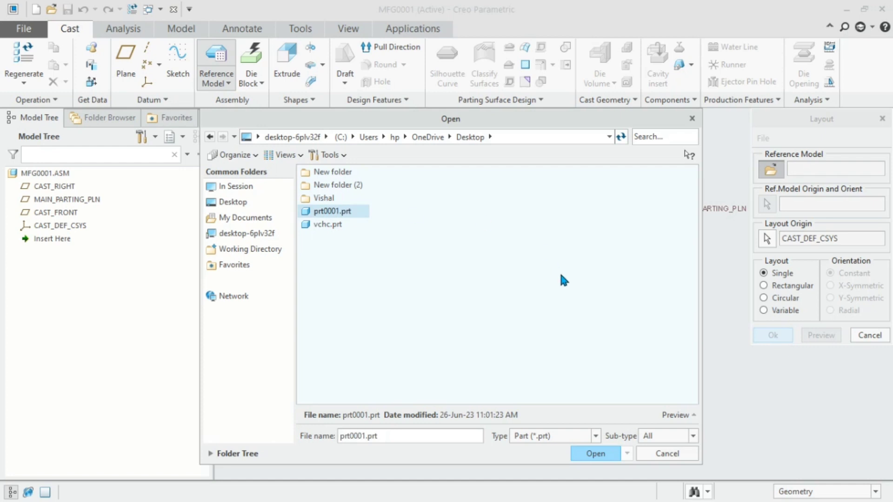
click(594, 453)
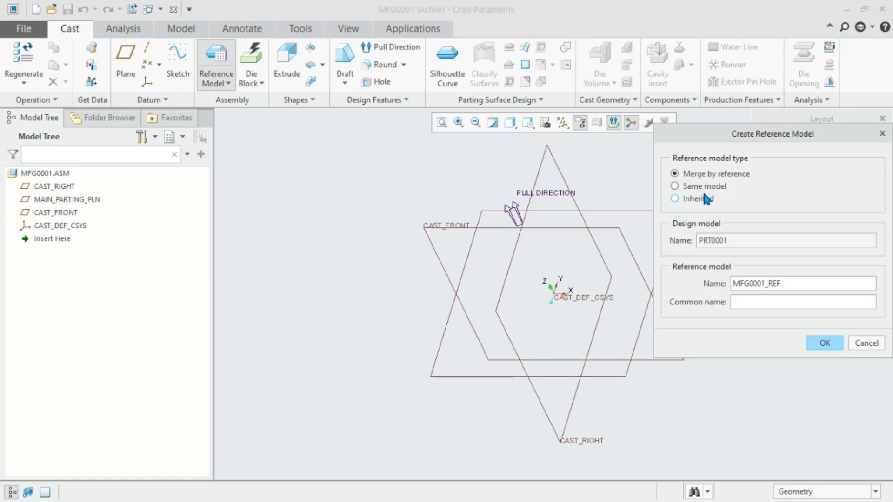
click(678, 188)
click(820, 345)
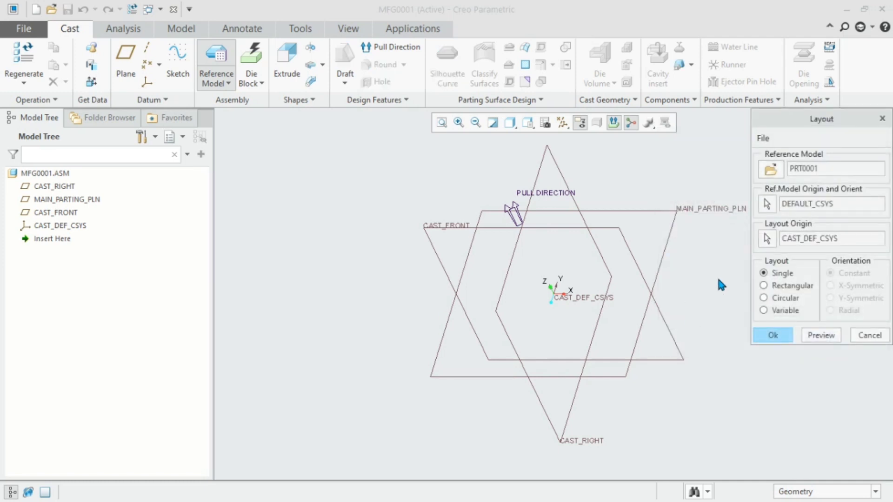
click(772, 335)
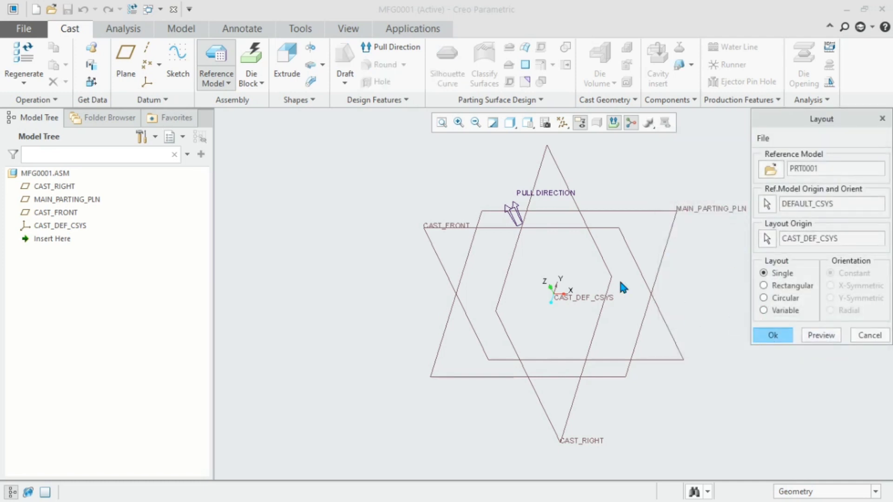
middle_drag(576, 248, 595, 308)
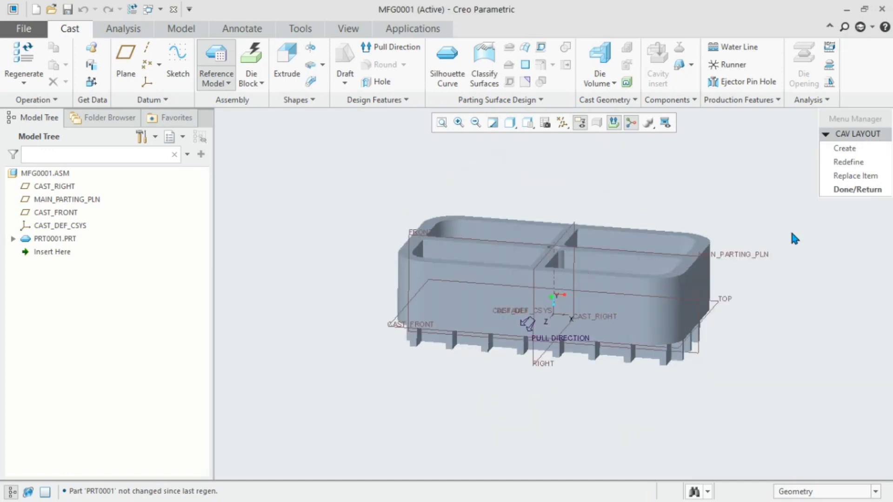
click(862, 191)
- Examine the pull direction arrow's orientation relative to the placed part and the main parting plane
middle_drag(643, 268, 614, 302)
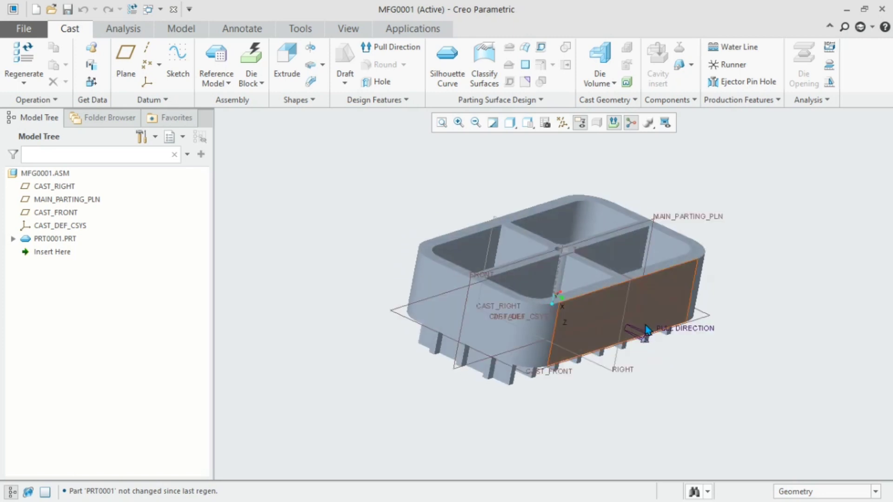
scroll(618, 321, down, 5)
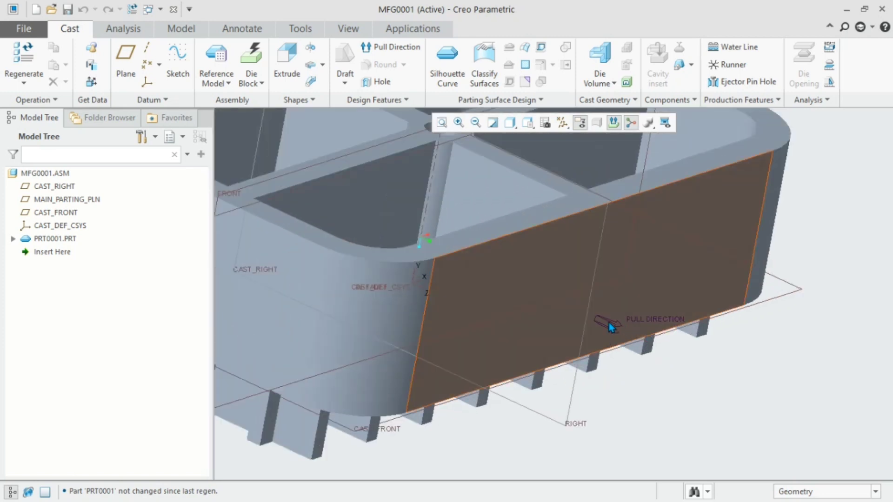
scroll(611, 327, up, 5)
mouse_move(611, 327)
middle_down()
mouse_move(518, 260)
mouse_move(582, 287)
mouse_move(611, 323)
middle_up()
scroll(616, 300, down, 5)
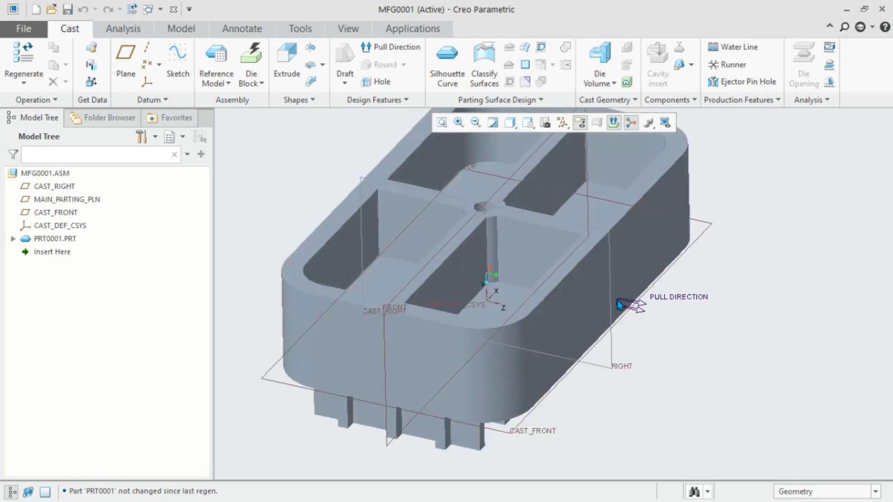
scroll(604, 265, down, 5)
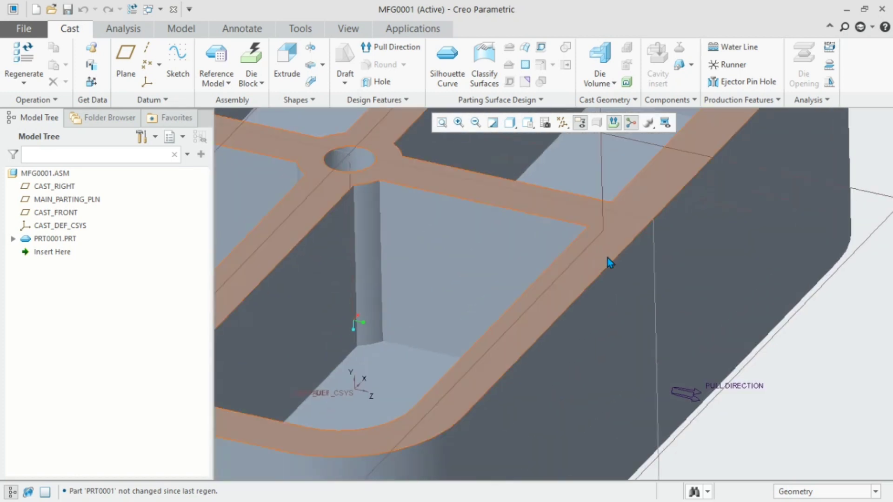
scroll(604, 257, up, 8)
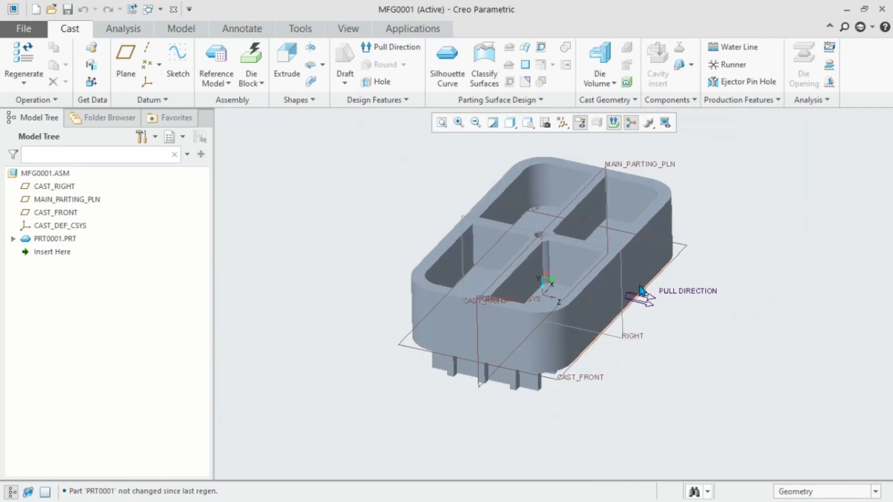
mouse_move(613, 266)
middle_down()
mouse_move(524, 285)
mouse_move(553, 318)
middle_up()
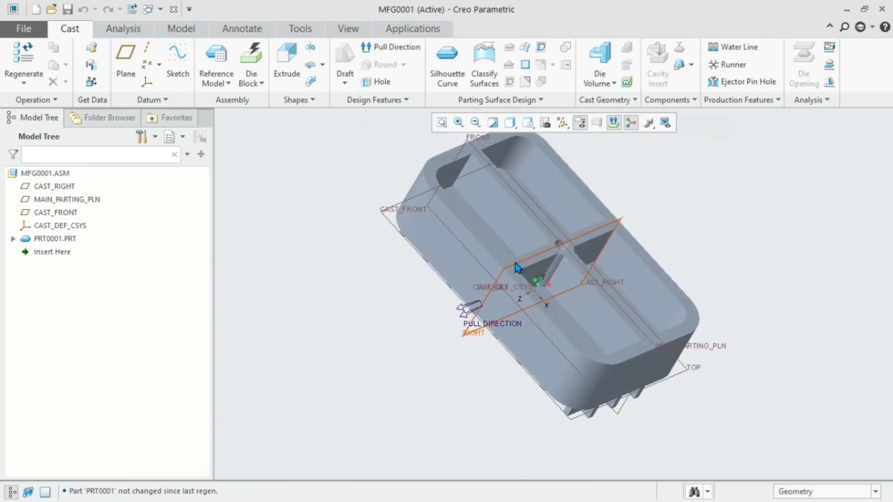
- Set the pull direction using the flat rim face on the part's open side as the reference
click(496, 255)
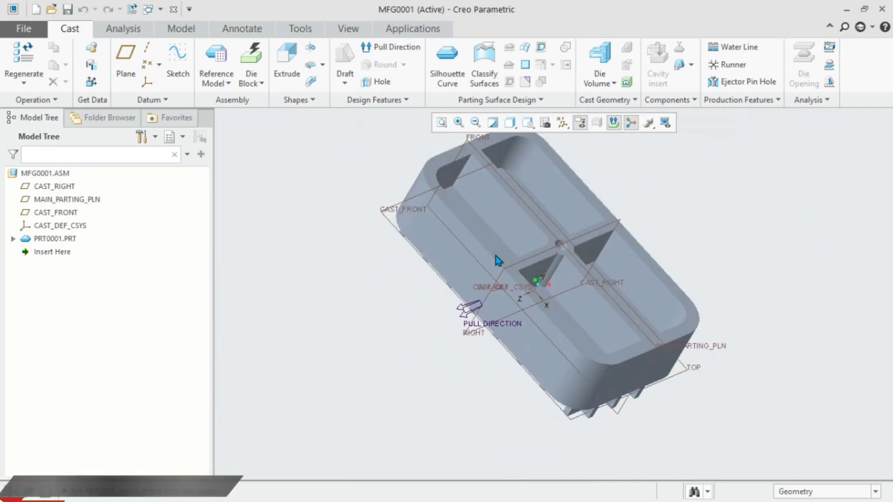
click(371, 270)
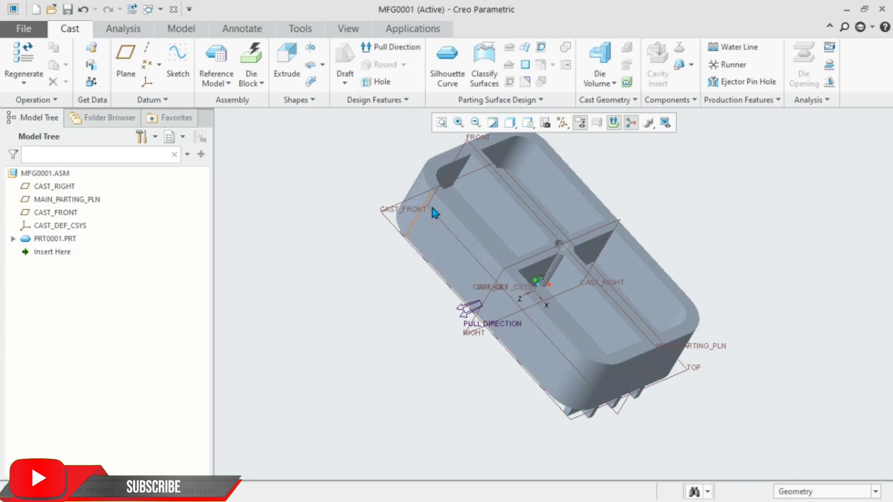
middle_drag(432, 208, 437, 219)
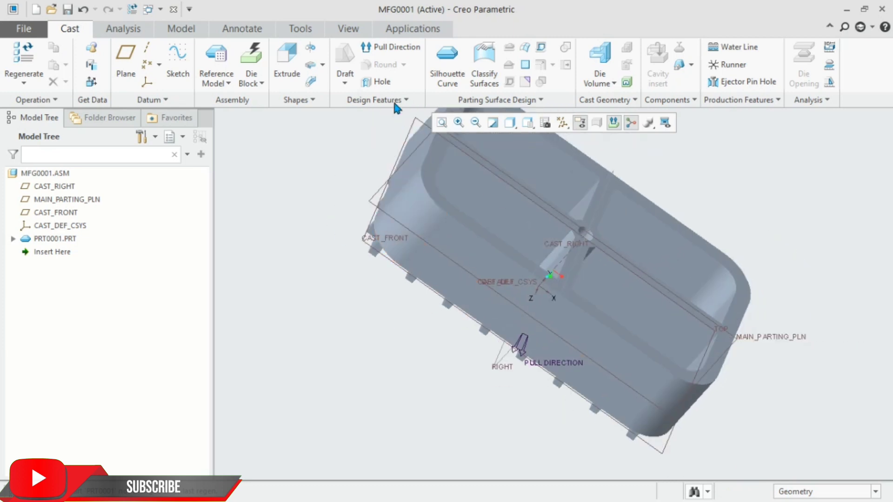
click(388, 46)
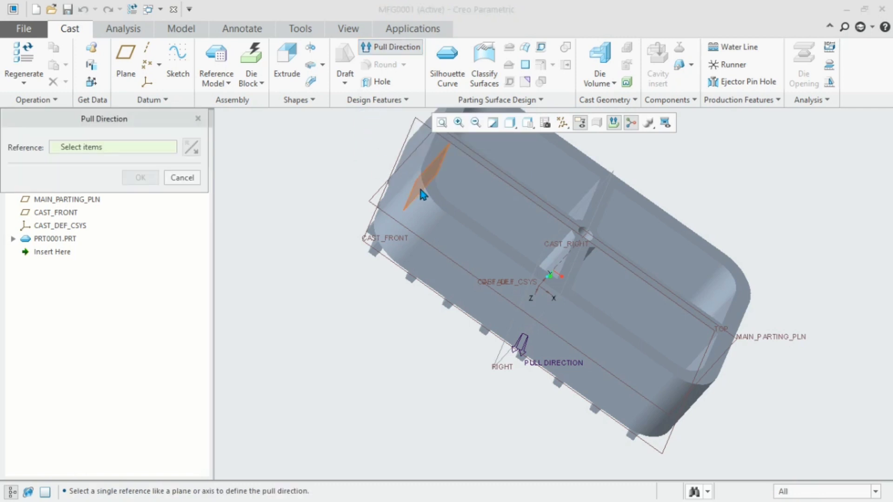
click(434, 199)
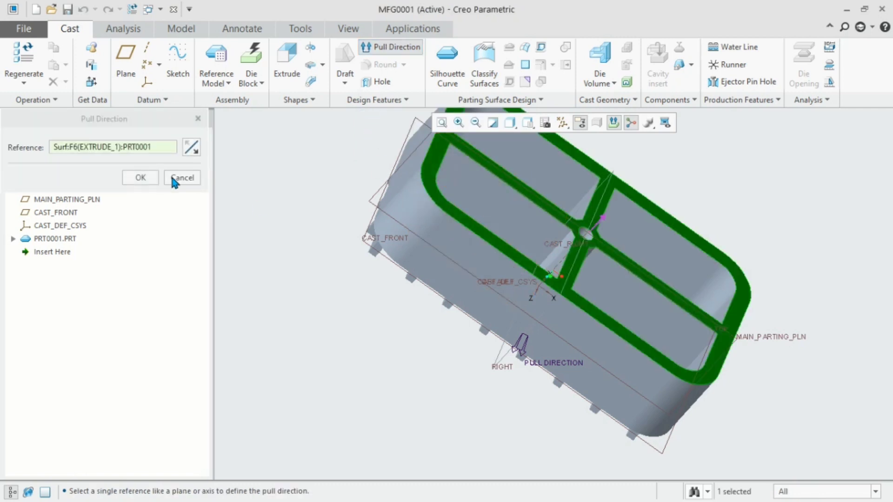
click(141, 177)
middle_drag(415, 264, 473, 266)
scroll(476, 264, down, 3)
scroll(542, 236, up, 3)
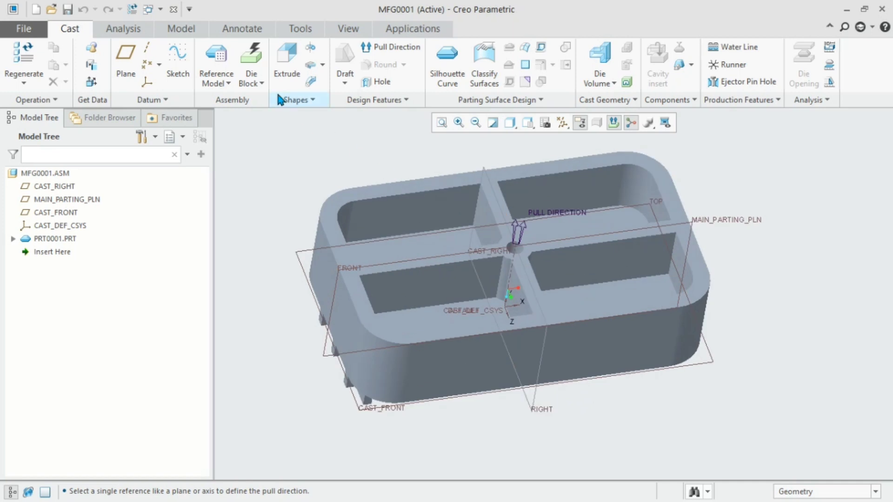
- Create a die block component PRT0002 as a solid part, using the Create features method
click(263, 82)
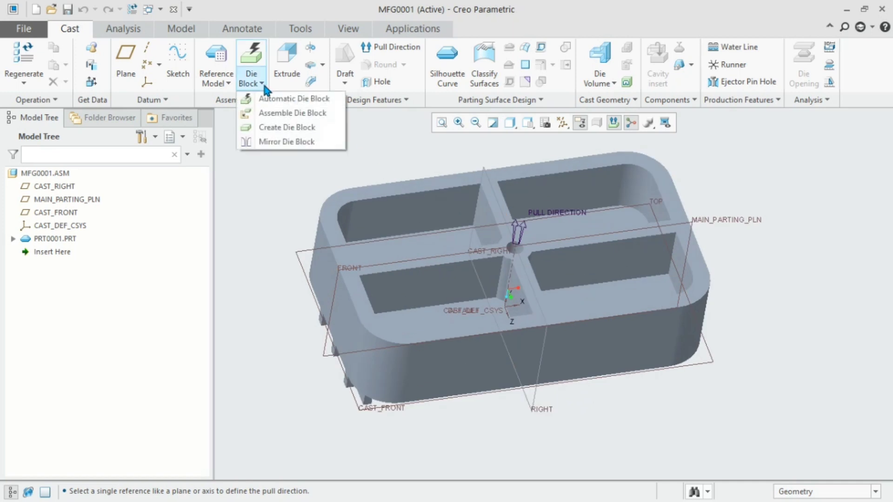
click(272, 127)
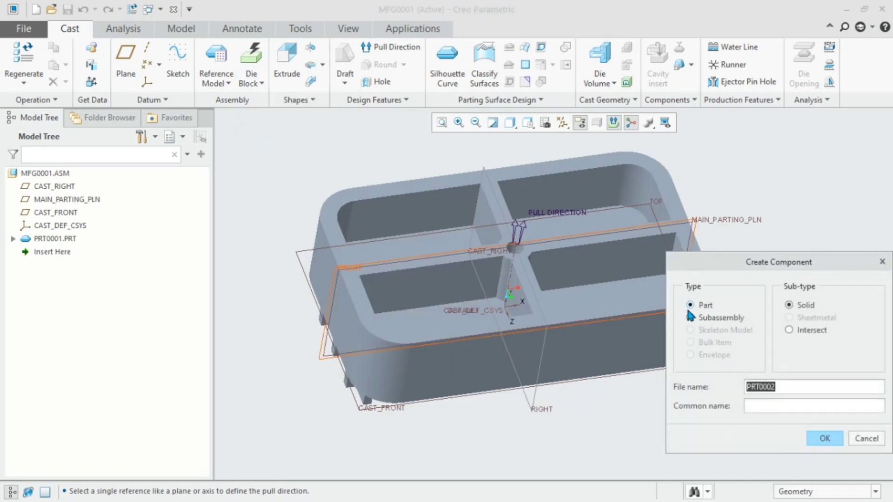
click(824, 438)
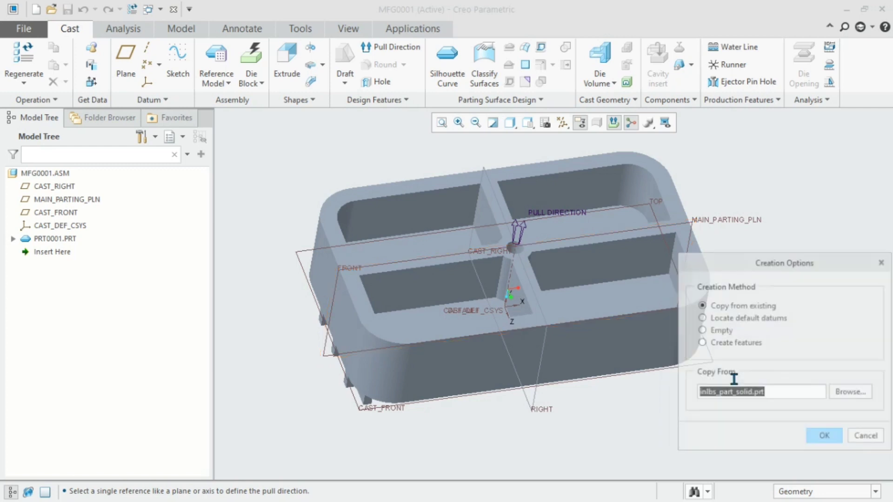
click(702, 343)
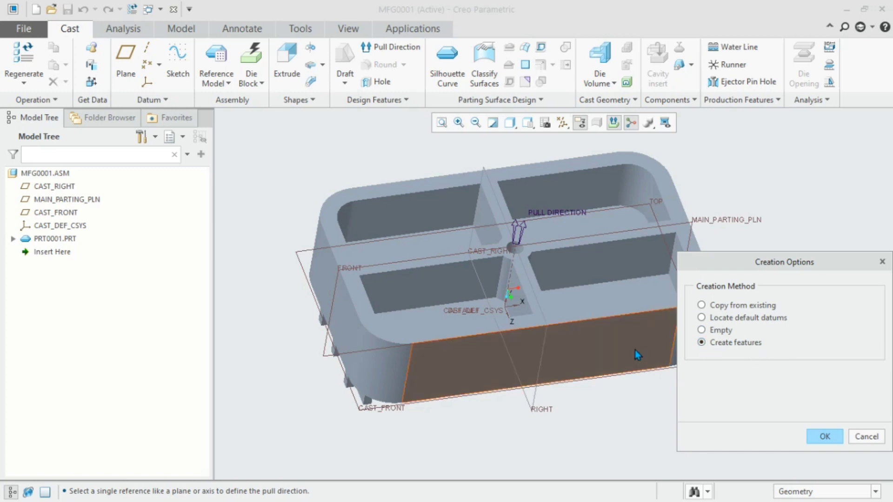
click(827, 435)
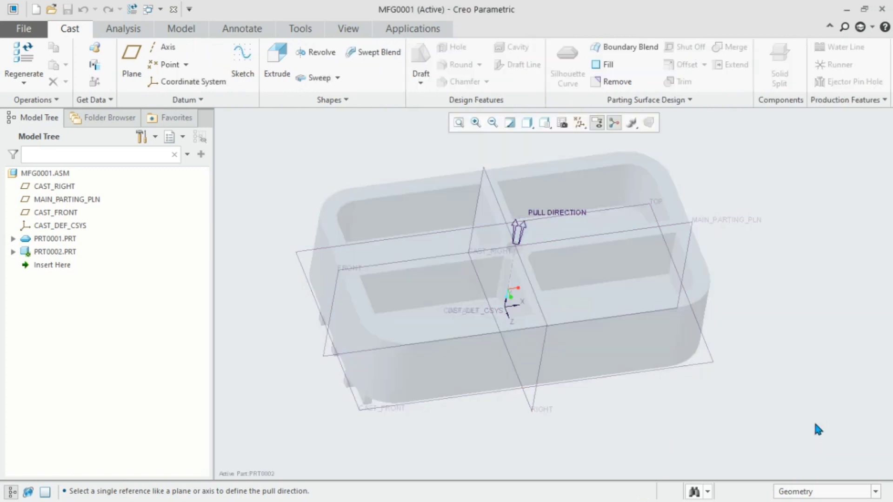
- Start a sketch in the die block on the reference part's flat top rim face
scroll(358, 246, down, 2)
scroll(344, 232, down, 2)
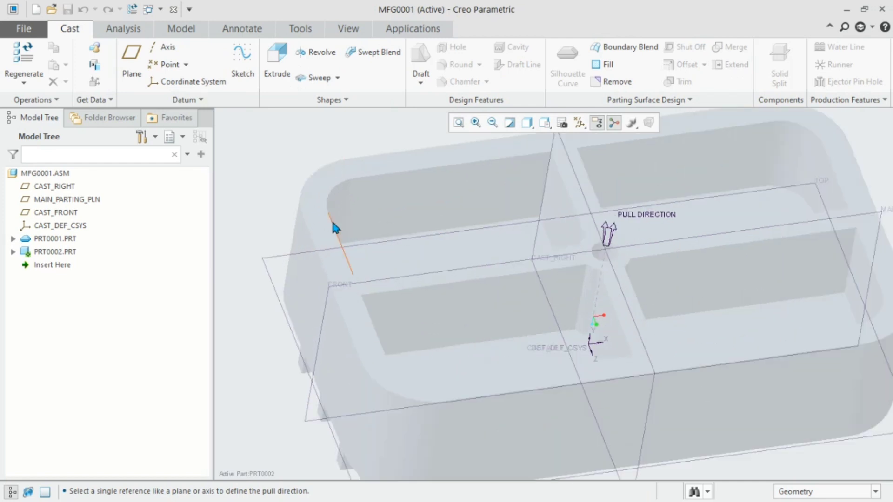
click(310, 205)
click(249, 79)
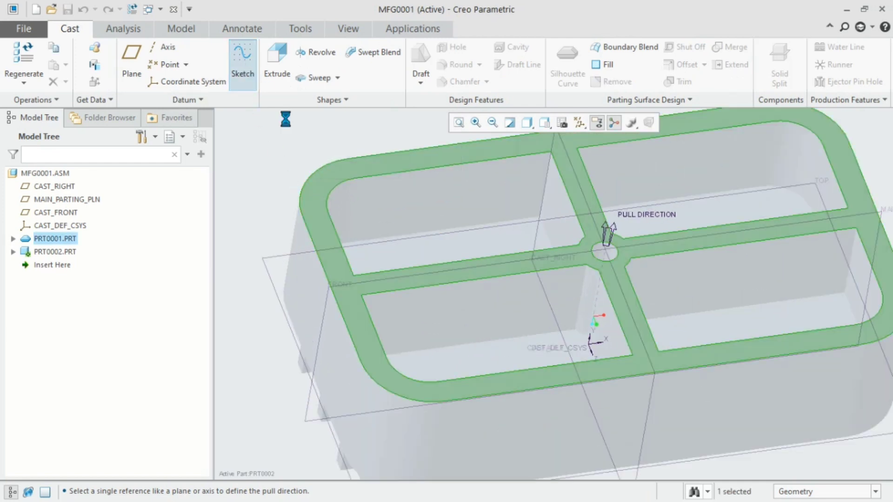
click(470, 250)
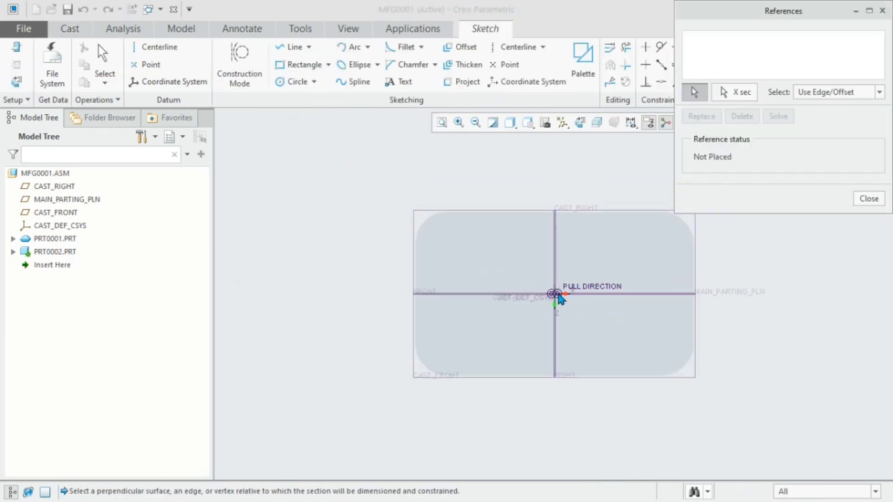
- Proceed without sketch references and draw vertical and horizontal datum centerlines through the part's center
click(159, 47)
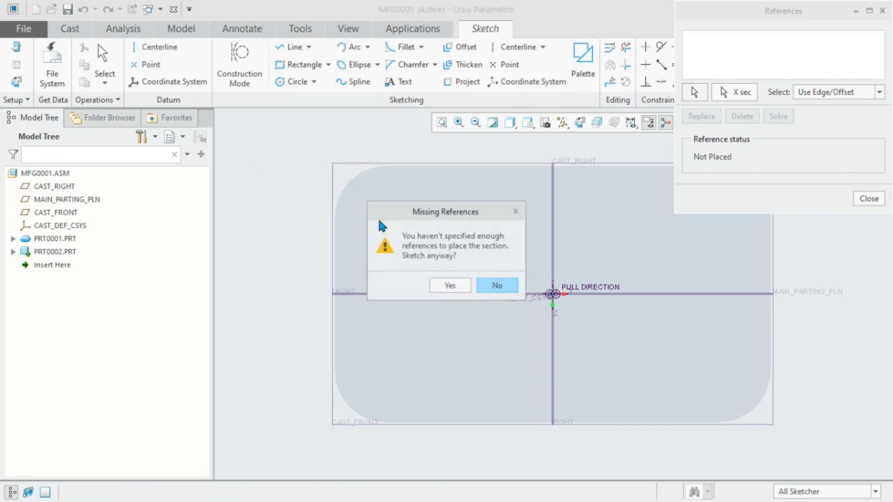
click(447, 286)
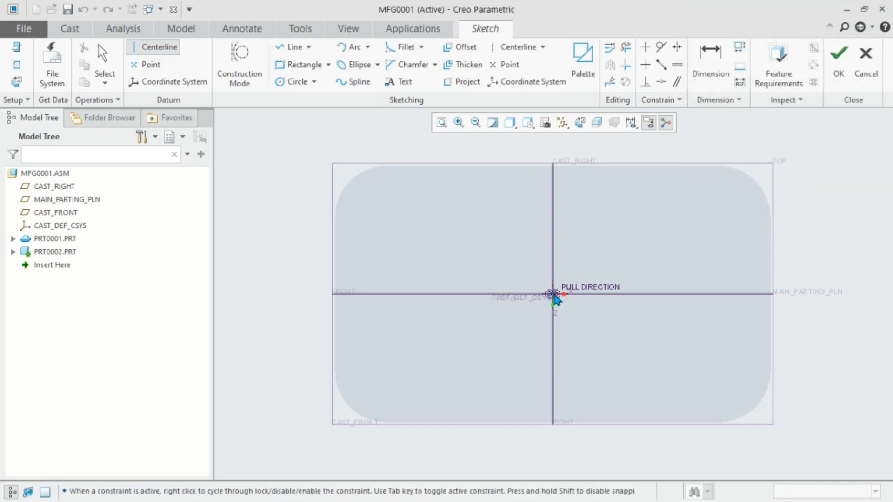
click(553, 294)
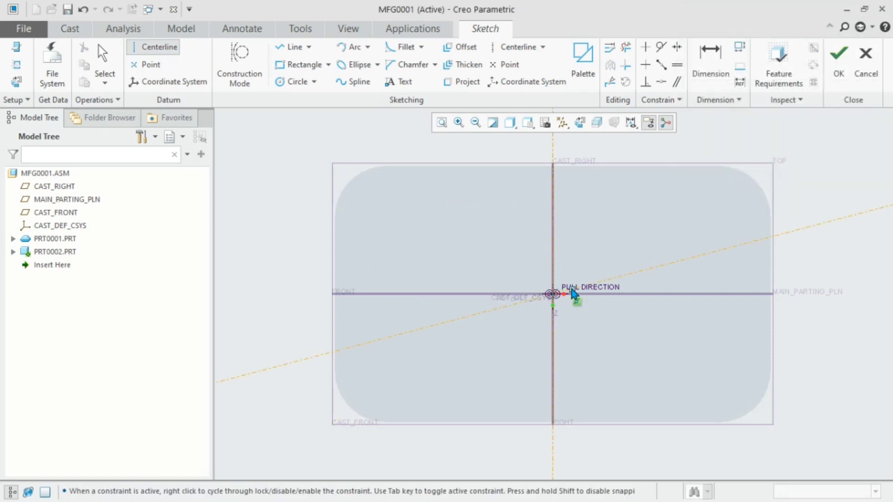
- Sketch a center rectangle about 114 by 67 from the centerline intersection, enclosing the whole part outline
click(328, 65)
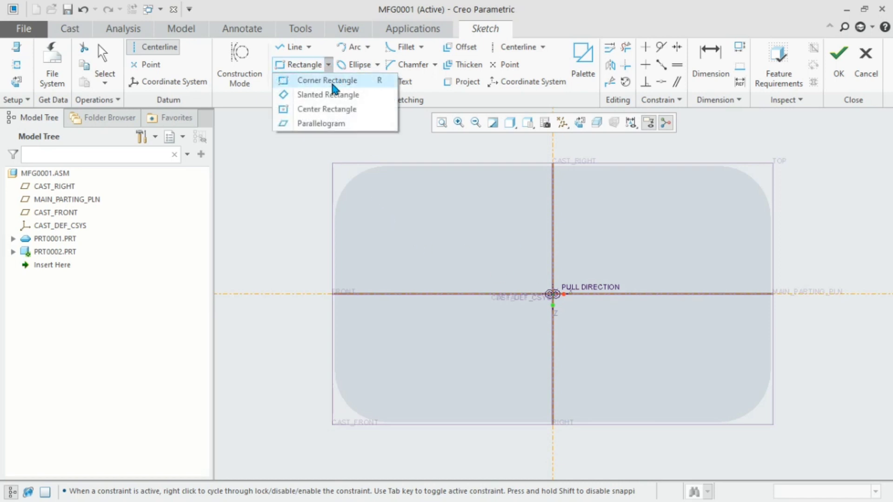
click(333, 111)
scroll(520, 302, up, 2)
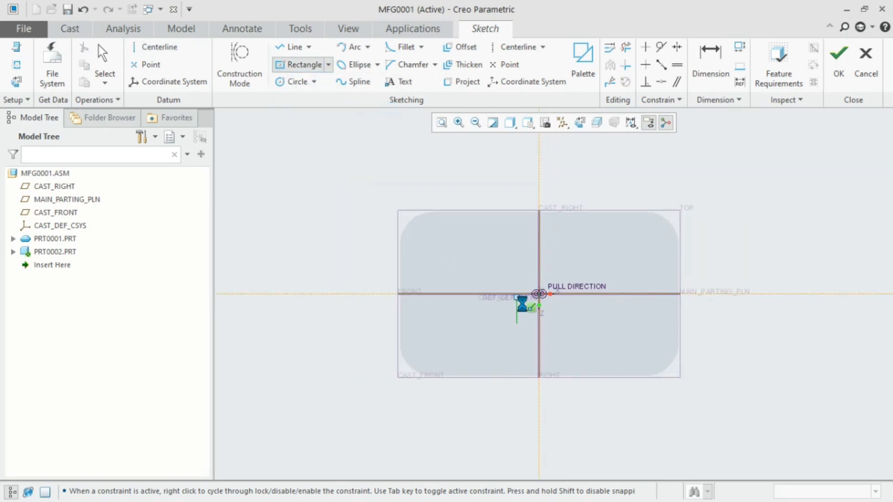
click(539, 293)
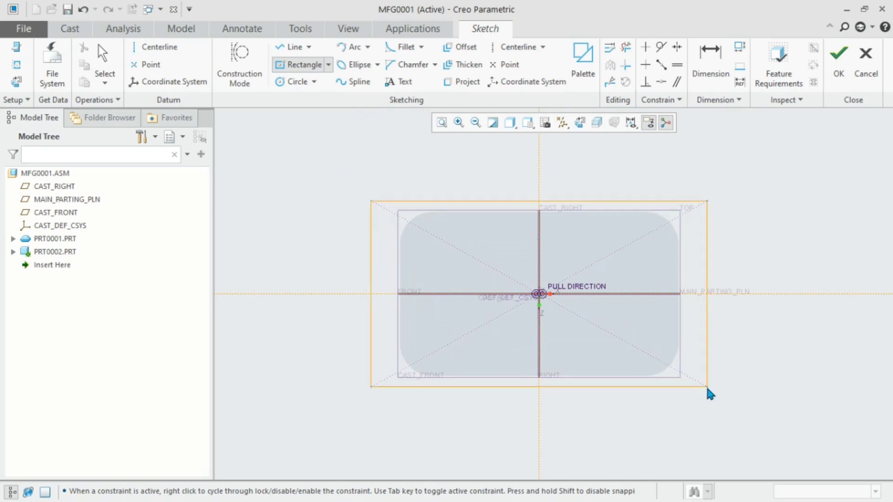
click(719, 365)
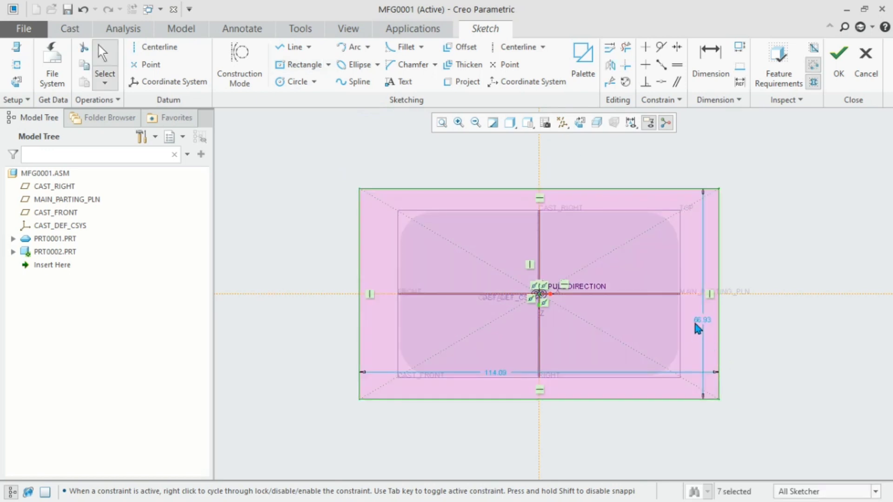
- Set the rectangle's height to 70 and its width to 110, and finish the sketch
double_click(754, 322)
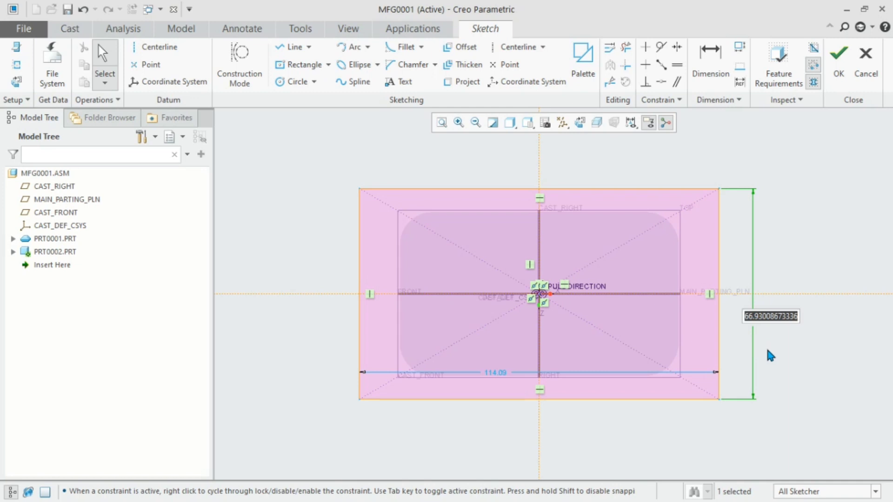
text(70)
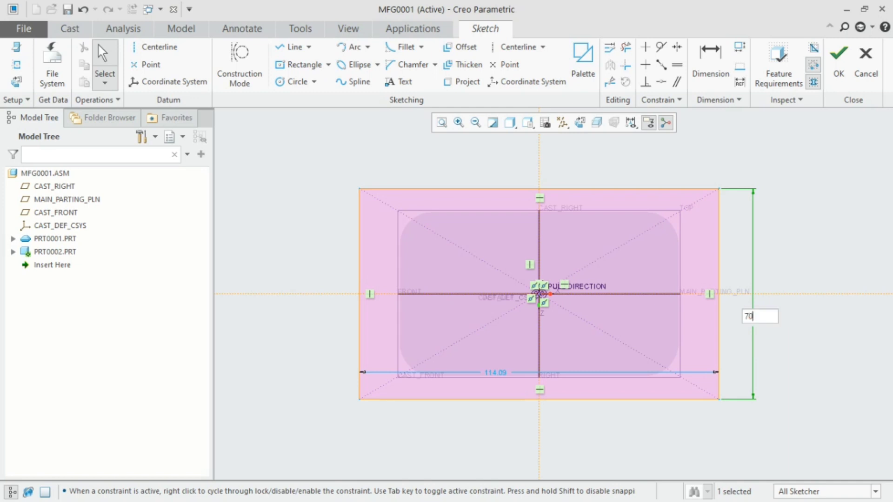
key(Return)
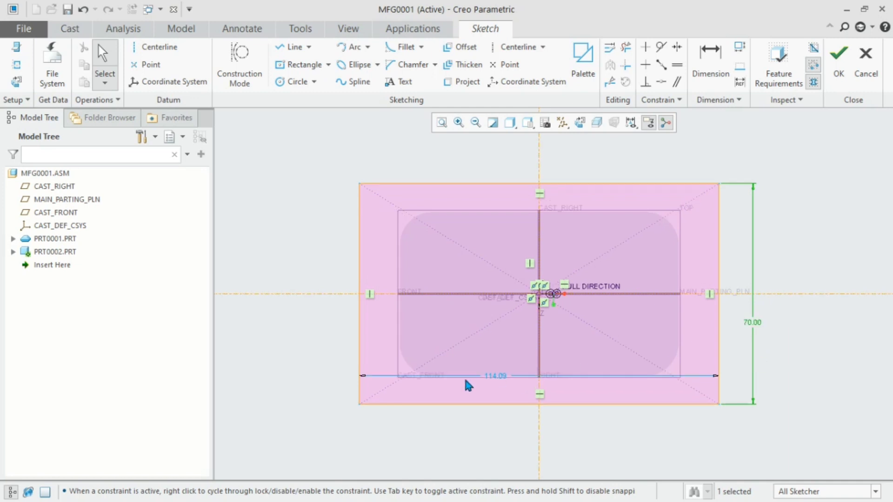
drag(500, 382, 508, 435)
double_click(509, 433)
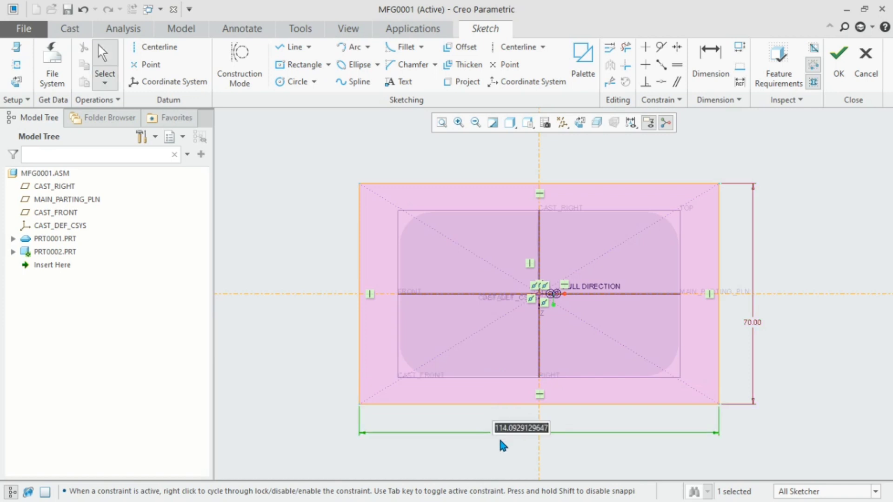
text(110.00)
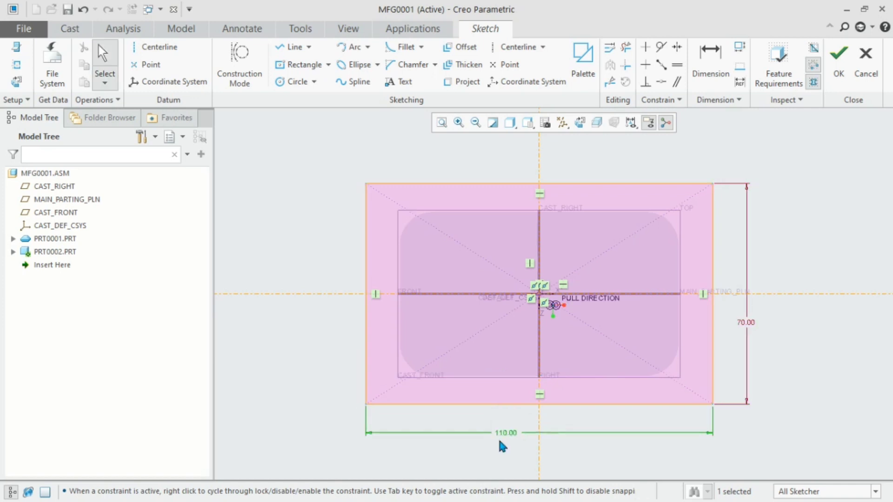
click(838, 55)
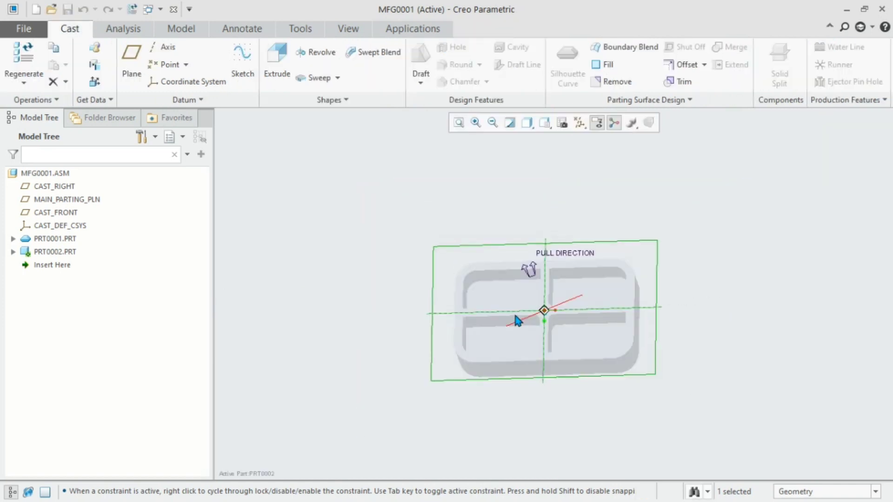
- Extrude the rectangle as a solid with blind depths of 22 on side 1 and 34 on side 2
click(278, 60)
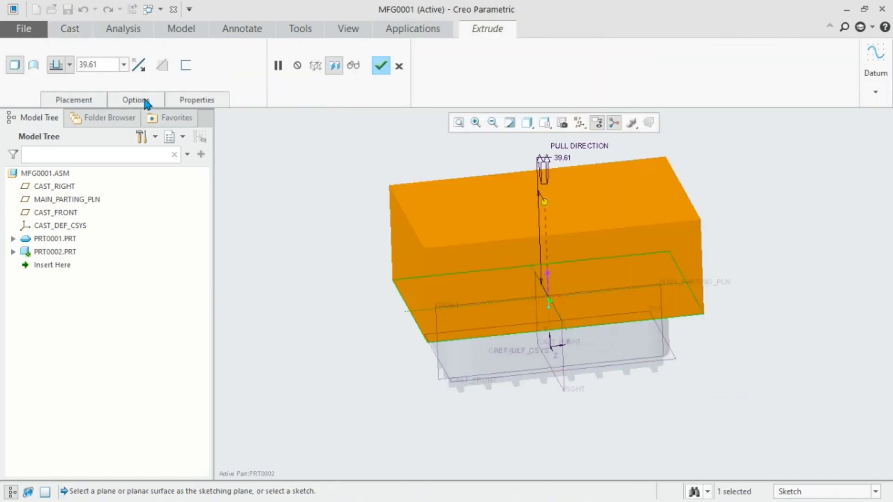
click(140, 98)
click(225, 172)
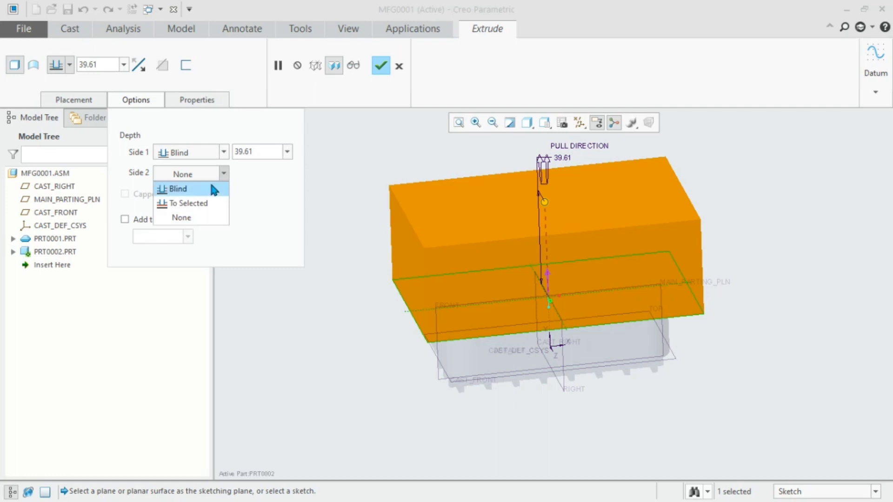
click(213, 188)
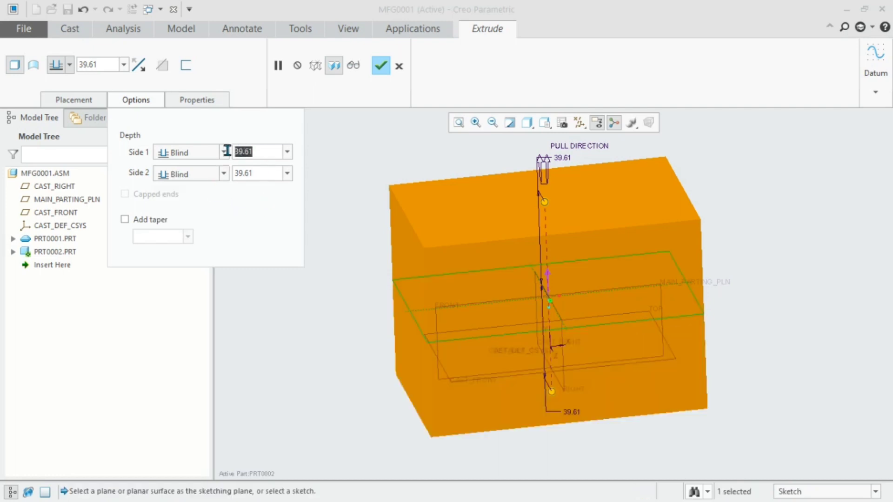
text(22.00)
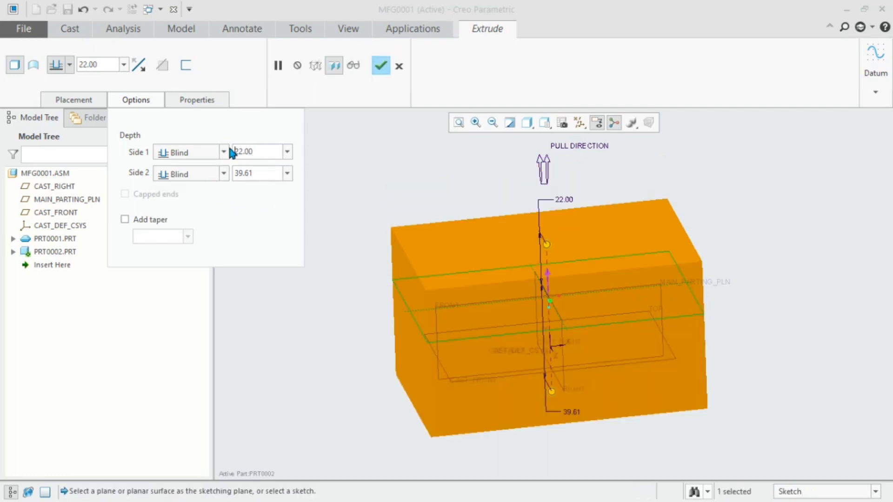
key(BackSpace)
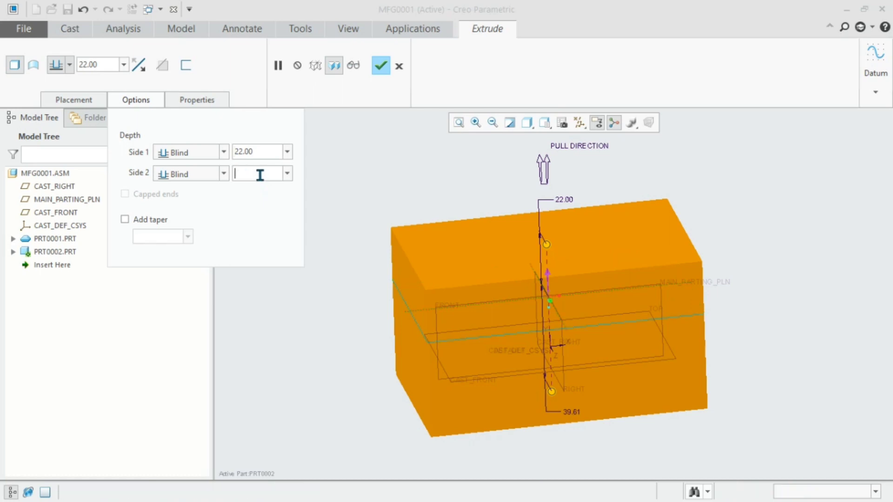
key(Return)
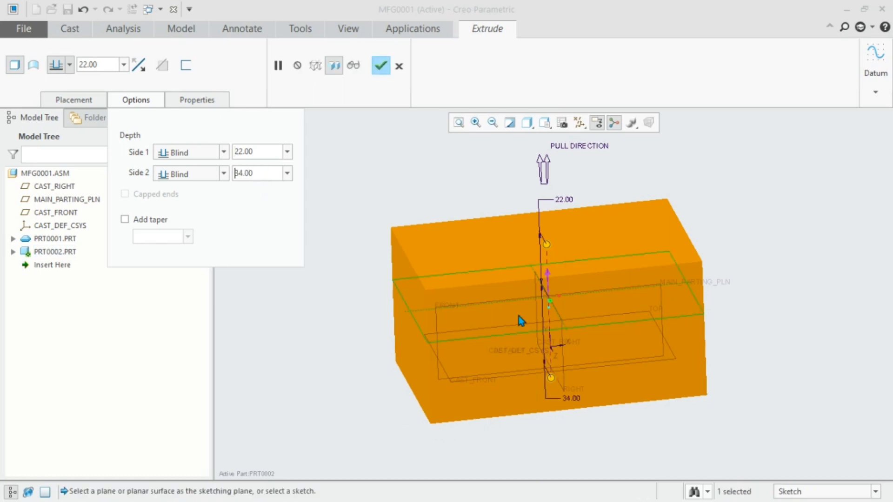
click(381, 65)
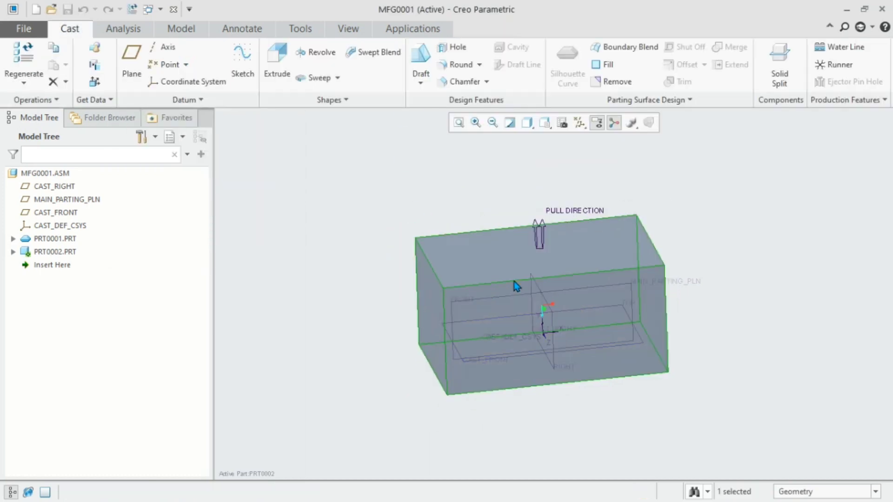
middle_drag(515, 281, 516, 309)
scroll(540, 319, down, 3)
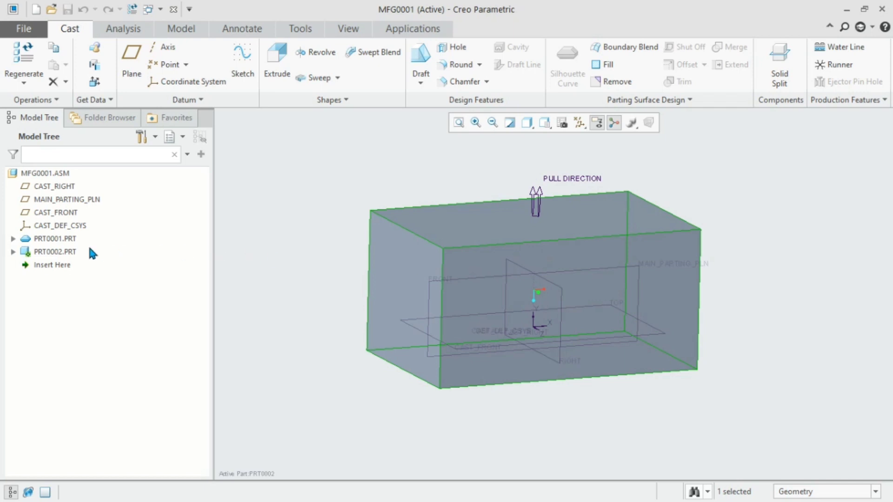
- Hide the die block PRT0002 and make the top-level assembly MFG0001 active
click(74, 251)
click(91, 208)
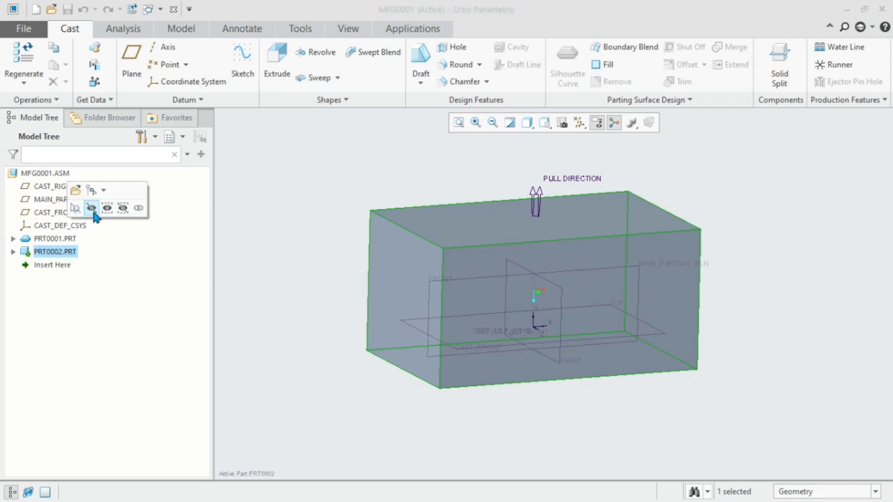
middle_drag(404, 277, 520, 311)
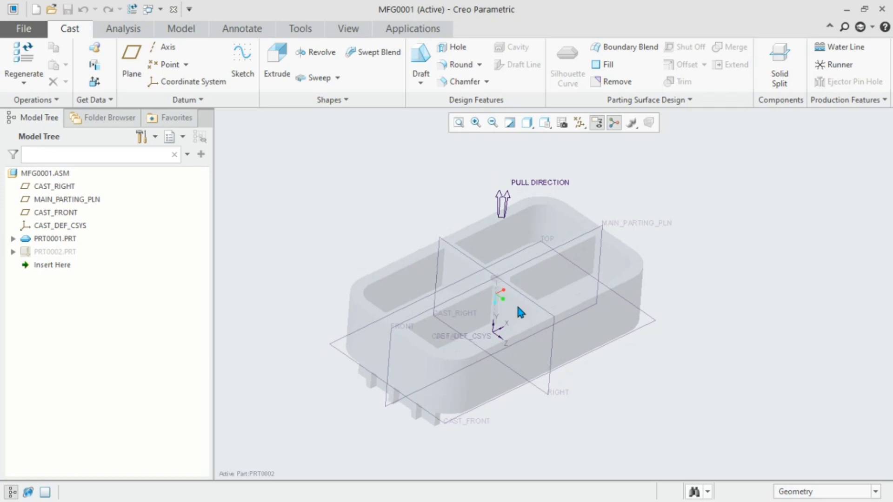
click(48, 173)
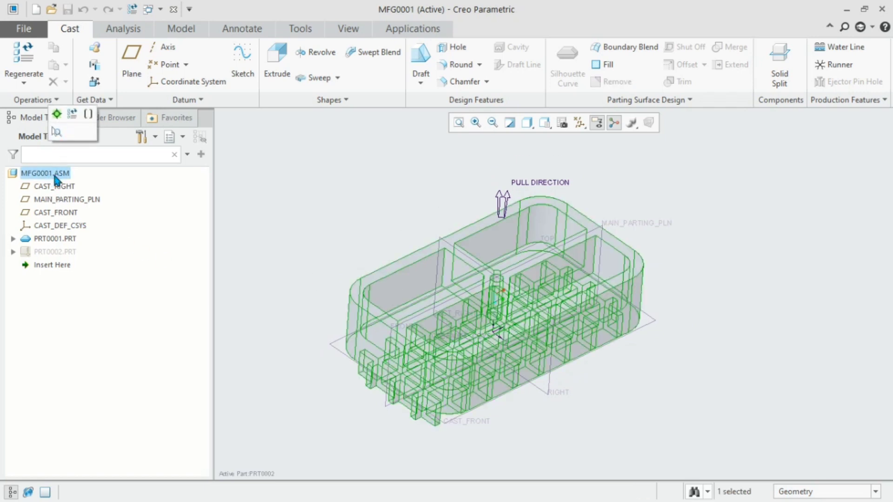
click(57, 114)
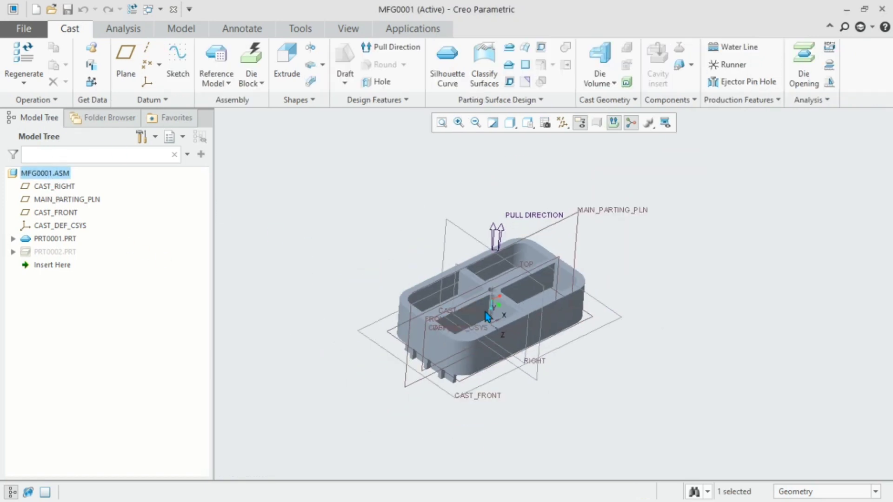
- Create a silhouette curve around the outer upper rim of the reference part PRT0001, keeping the default settings
middle_drag(484, 312, 497, 331)
scroll(516, 327, up, 2)
scroll(515, 327, down, 2)
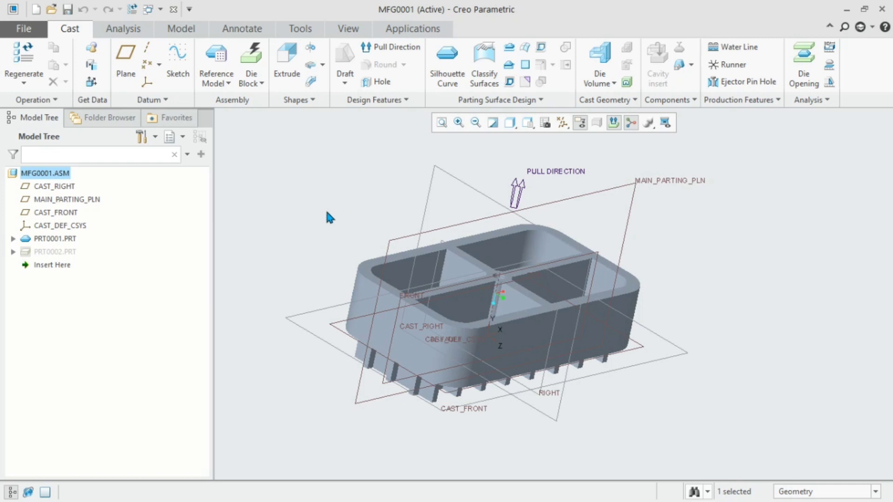
drag(303, 197, 746, 432)
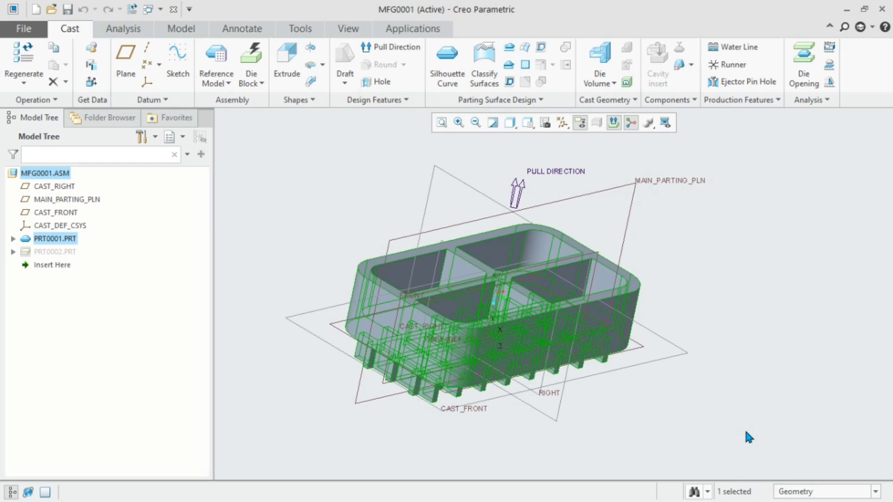
click(450, 78)
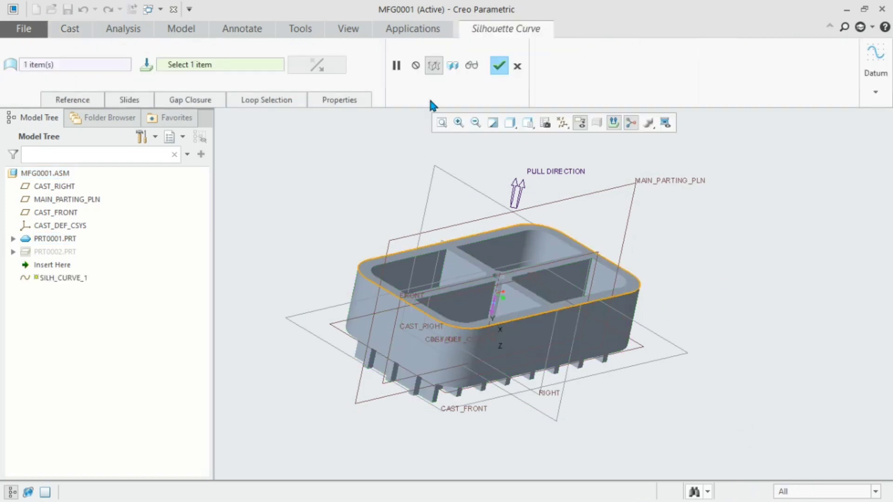
click(498, 66)
scroll(378, 292, up, 5)
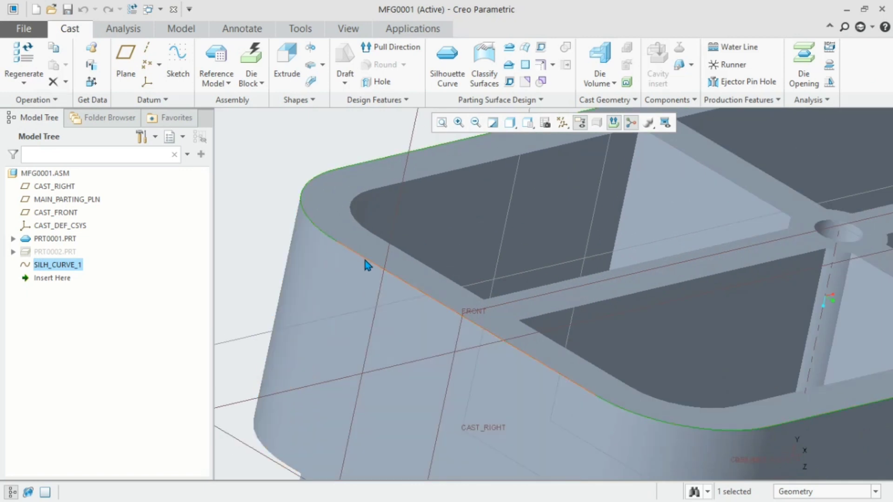
scroll(465, 300, down, 5)
scroll(498, 297, up, 3)
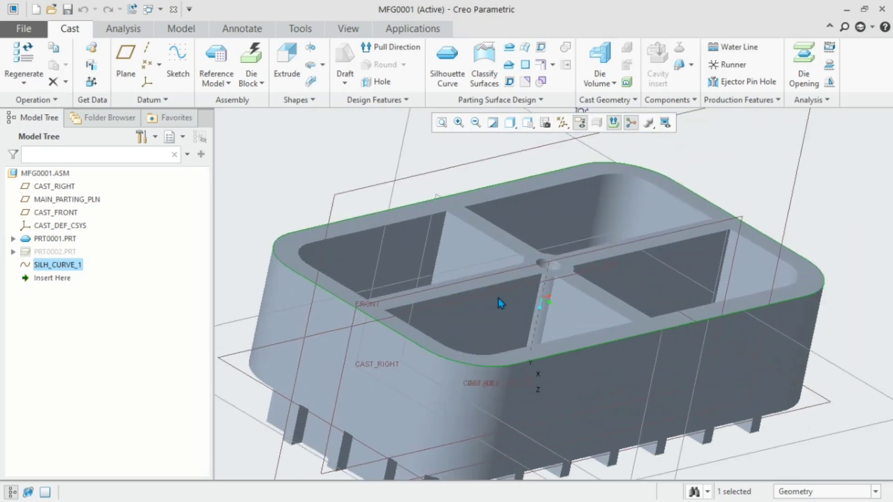
middle_drag(498, 298, 512, 309)
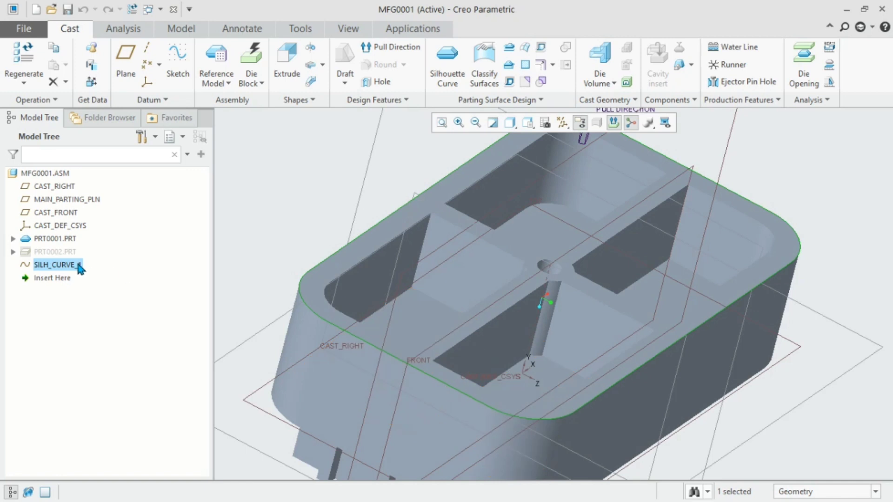
- Hide the reference part PRT0001 to examine the silhouette curve on its own, and show the part again
click(56, 238)
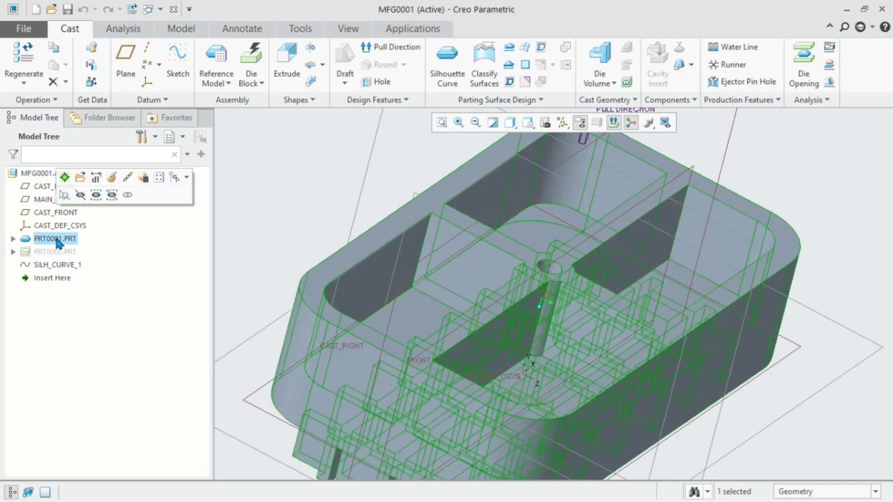
click(81, 194)
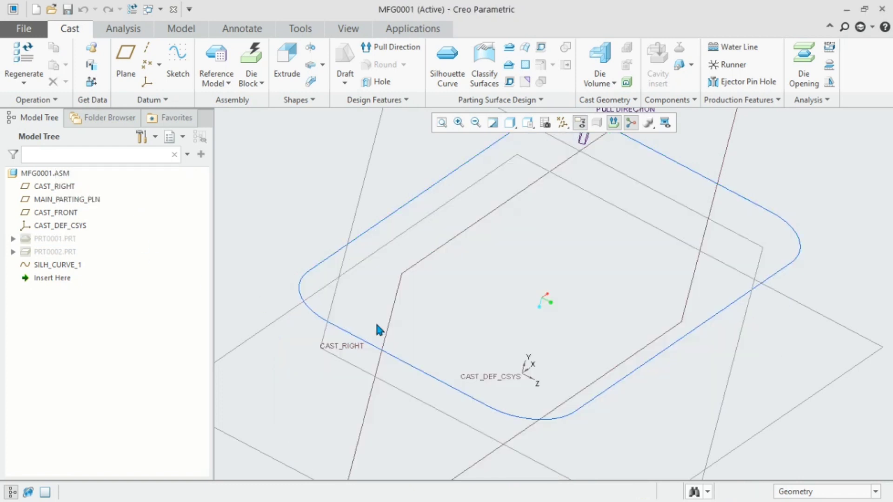
scroll(416, 320, down, 3)
scroll(400, 320, up, 6)
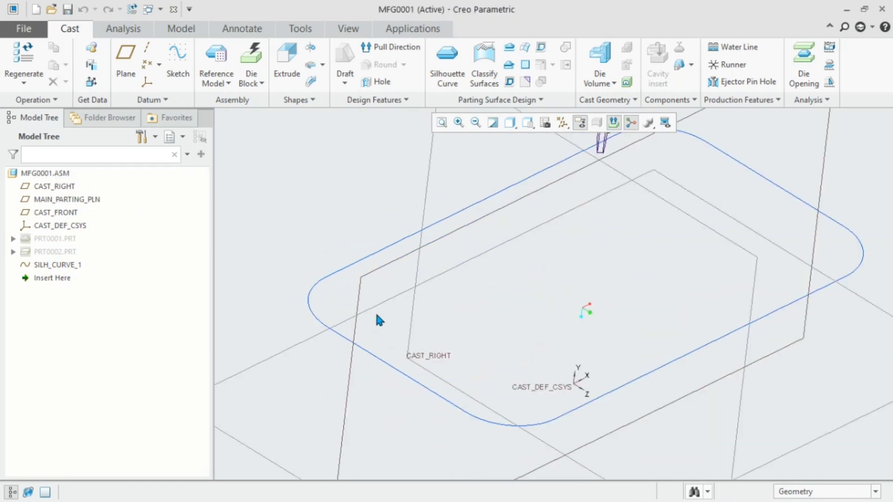
scroll(355, 333, down, 6)
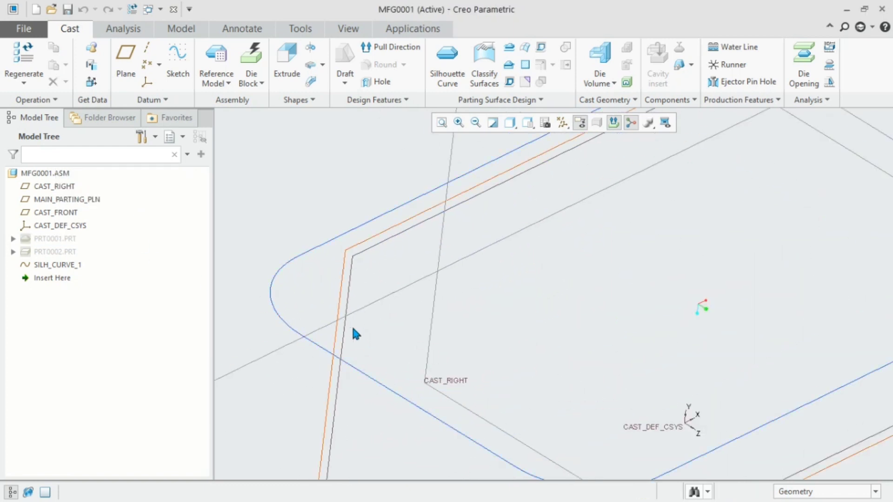
click(54, 239)
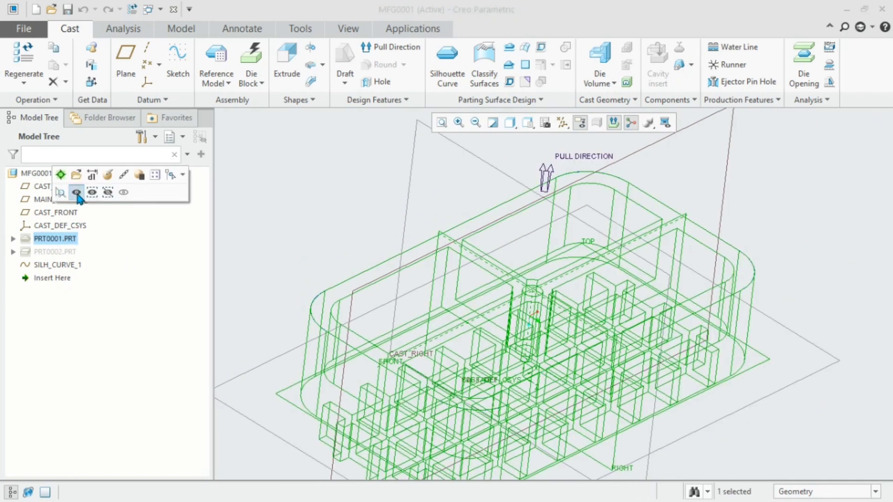
click(79, 194)
scroll(409, 344, down, 6)
middle_drag(471, 348, 431, 356)
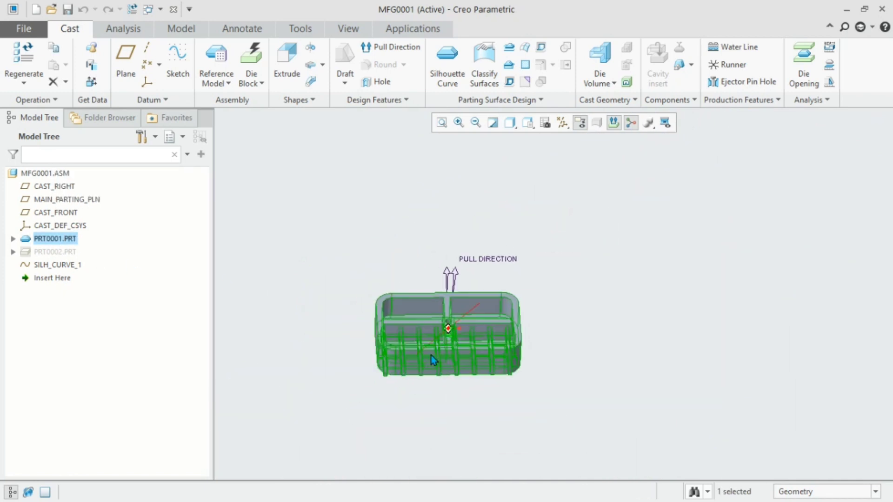
scroll(433, 350, up, 5)
- Show the die block PRT0002 around the reference part and hide it again
click(56, 251)
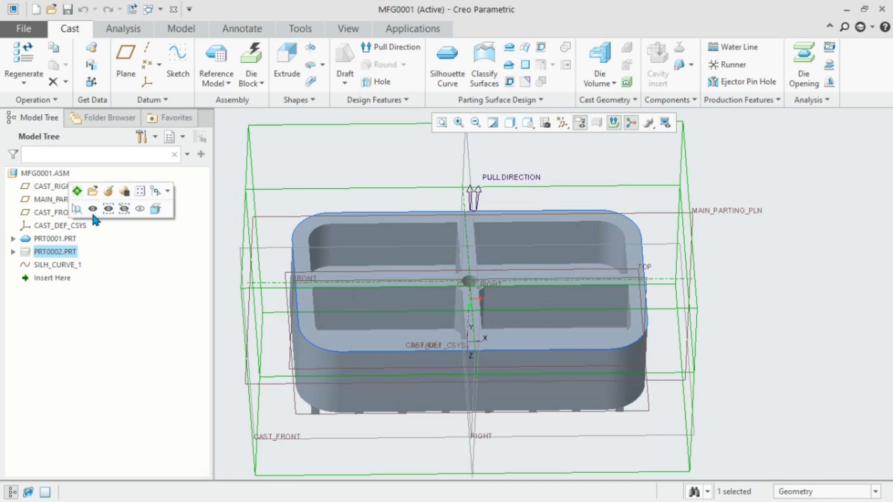
click(93, 210)
scroll(410, 332, down, 5)
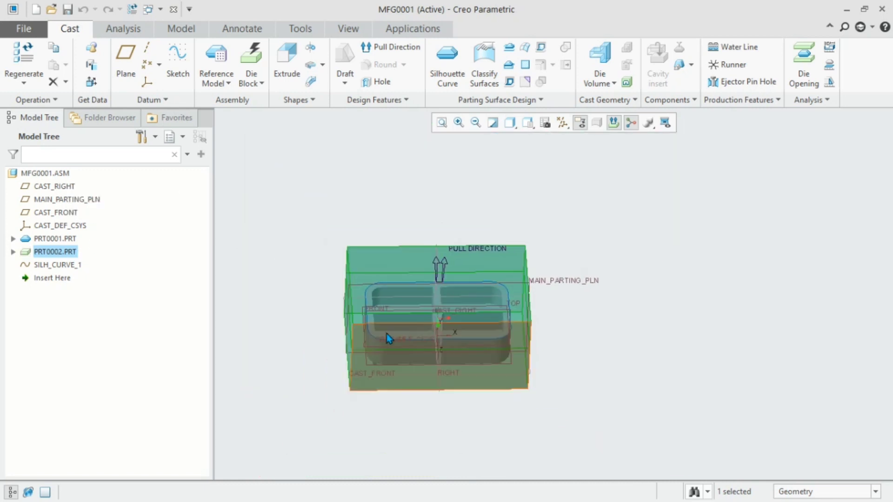
click(73, 254)
click(93, 207)
scroll(411, 353, down, 1)
scroll(418, 338, up, 1)
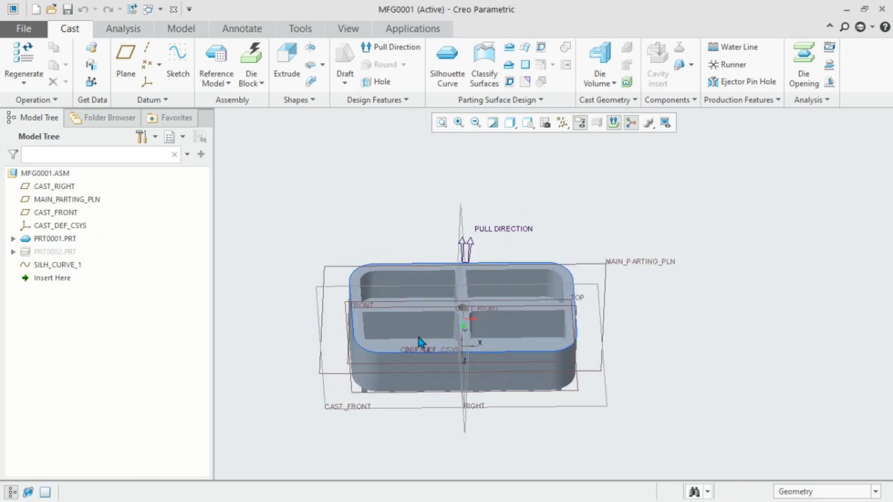
mouse_move(398, 323)
middle_down()
mouse_move(384, 307)
mouse_move(390, 322)
middle_up()
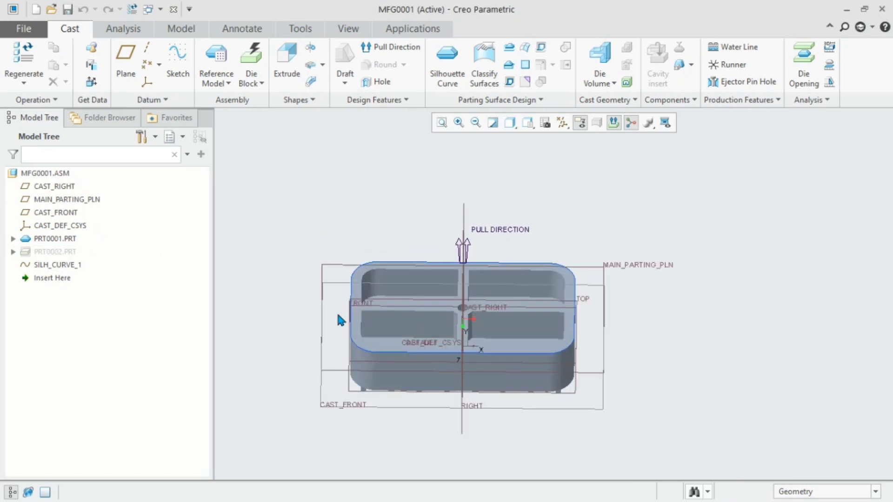
- Create a skirt surface from the reference part, using Curve Chain to pick the silhouette curve along its rim
scroll(337, 316, up, 2)
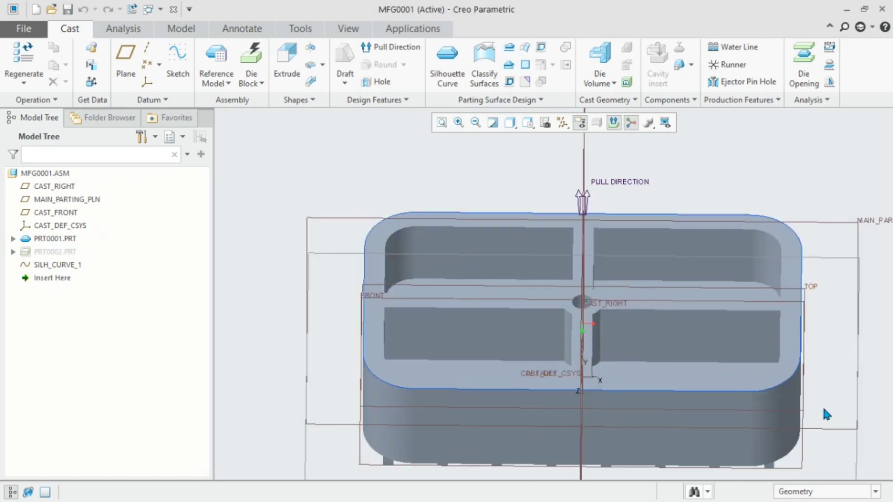
scroll(525, 261, down, 4)
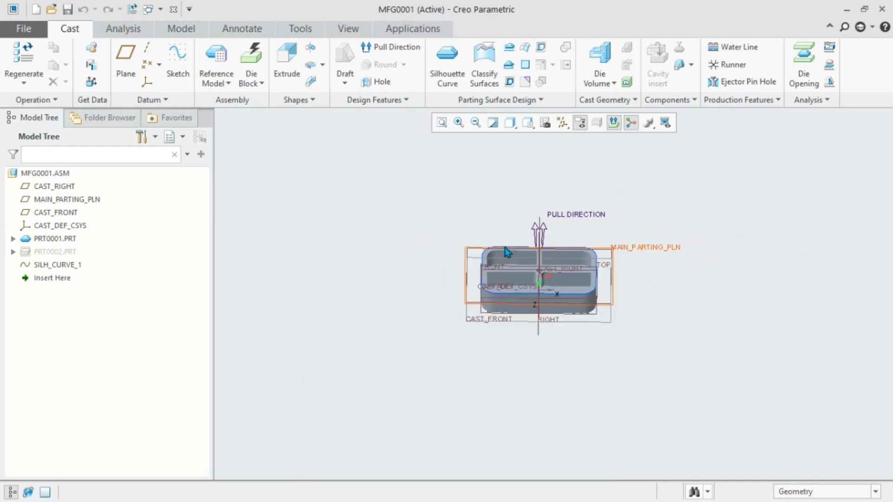
drag(466, 215, 679, 372)
scroll(564, 291, down, 2)
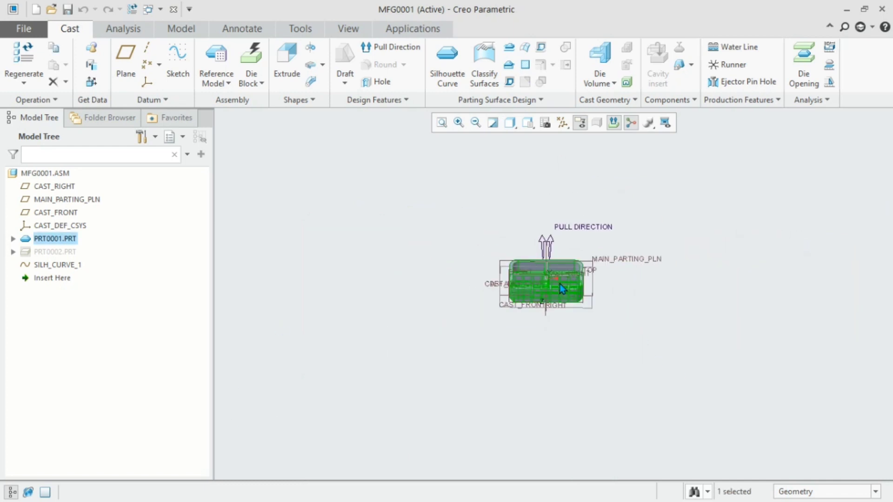
scroll(561, 288, up, 4)
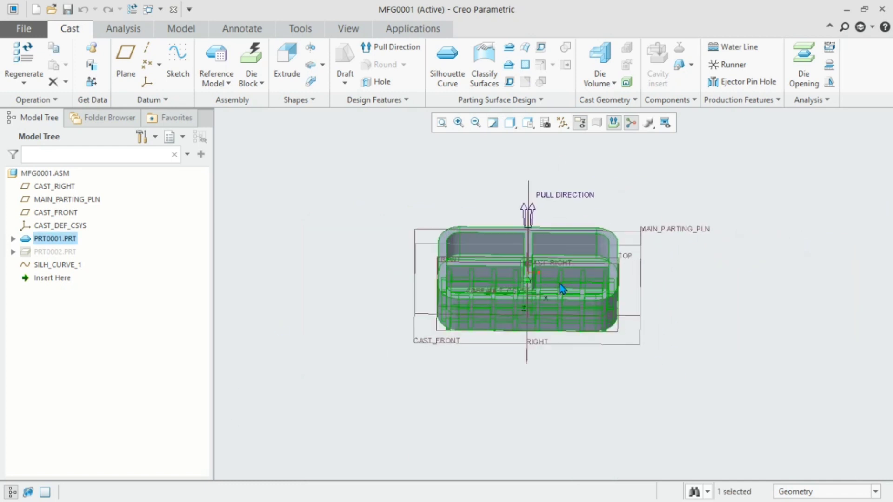
click(508, 51)
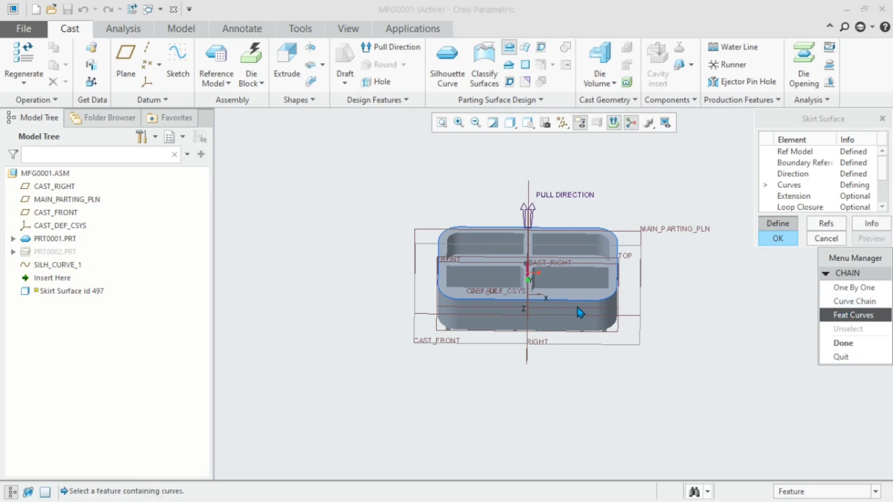
scroll(578, 308, down, 5)
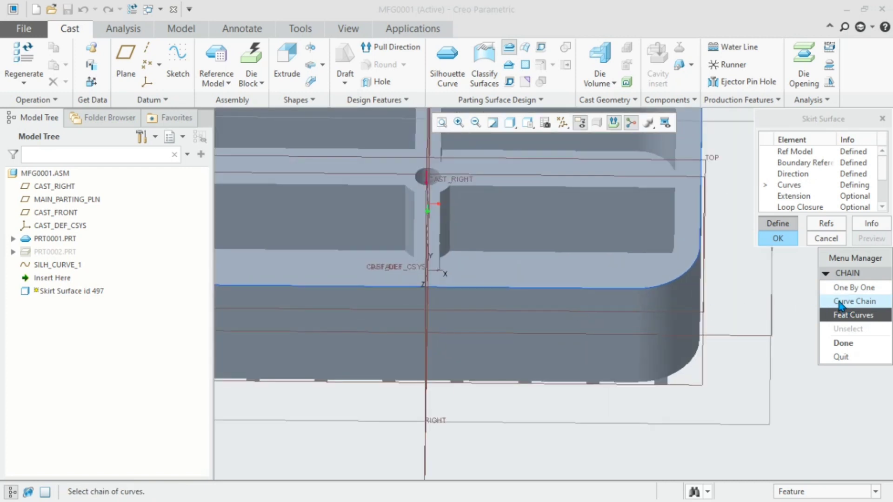
click(841, 303)
click(641, 292)
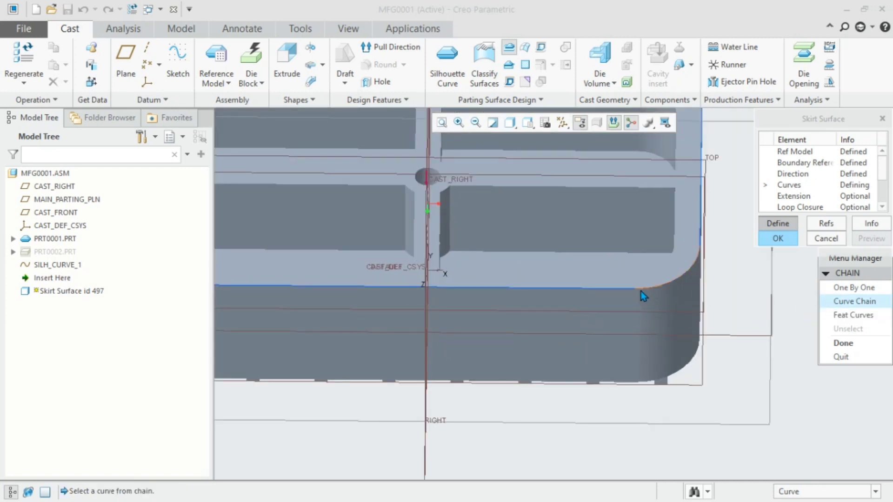
click(843, 386)
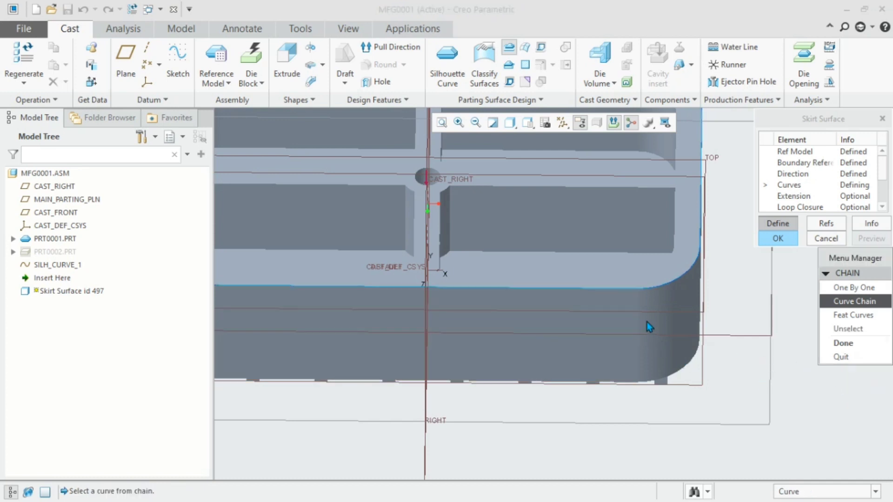
click(841, 343)
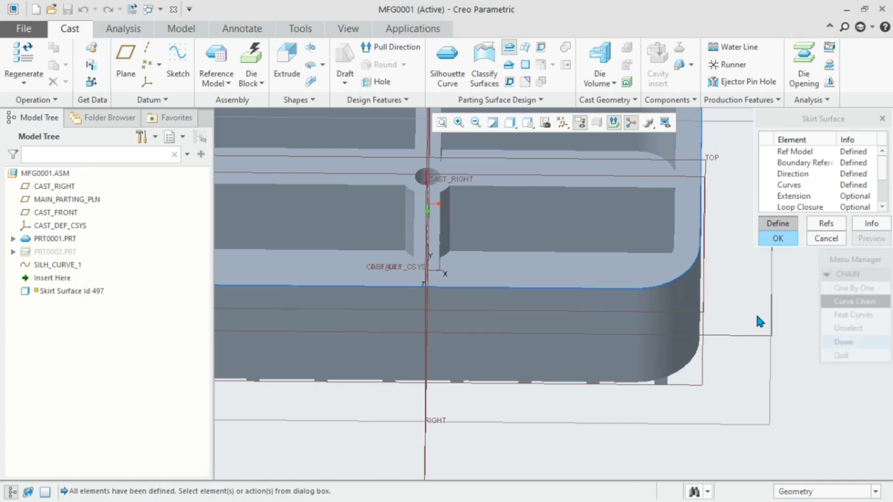
click(779, 238)
- Inspect the skirt surface around the rim and unhide the die block PRT0002
scroll(719, 323, up, 5)
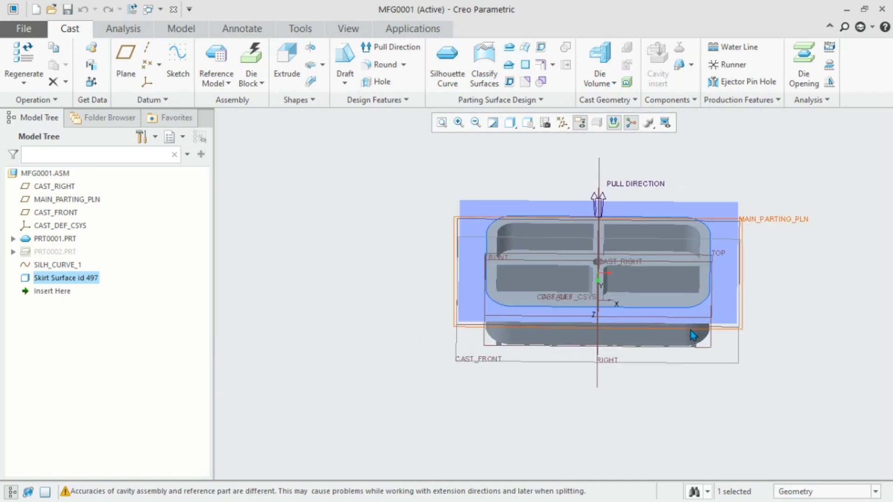
middle_drag(691, 331, 634, 322)
scroll(617, 276, down, 5)
scroll(617, 276, up, 3)
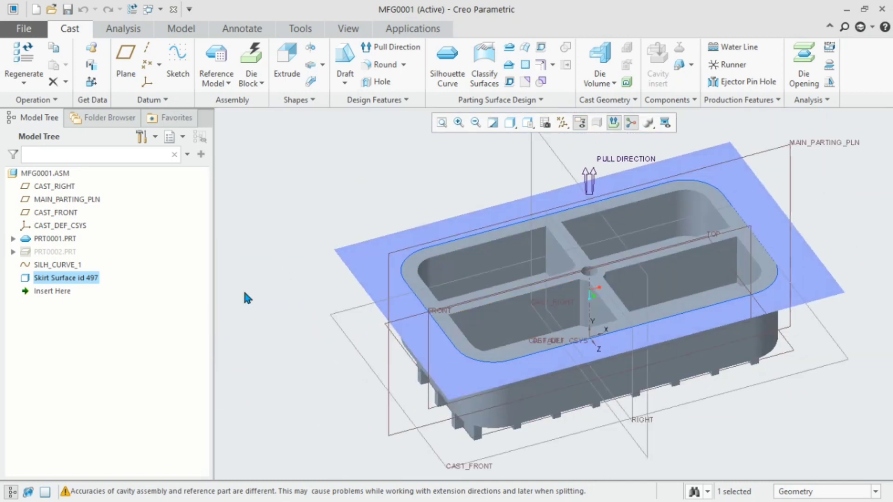
click(53, 251)
click(77, 208)
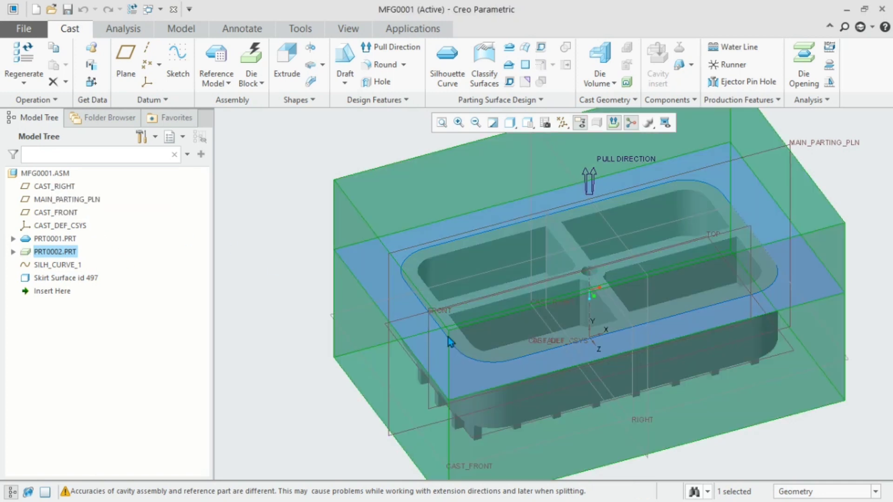
- Create a Refpart Cutout that trims the die block PRT0002 by the reference part PRT0001
scroll(499, 343, up, 4)
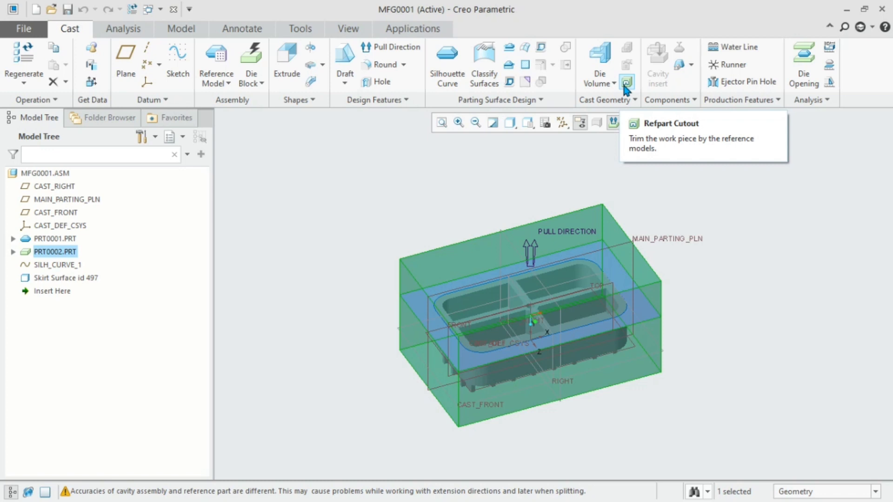
drag(336, 189, 749, 442)
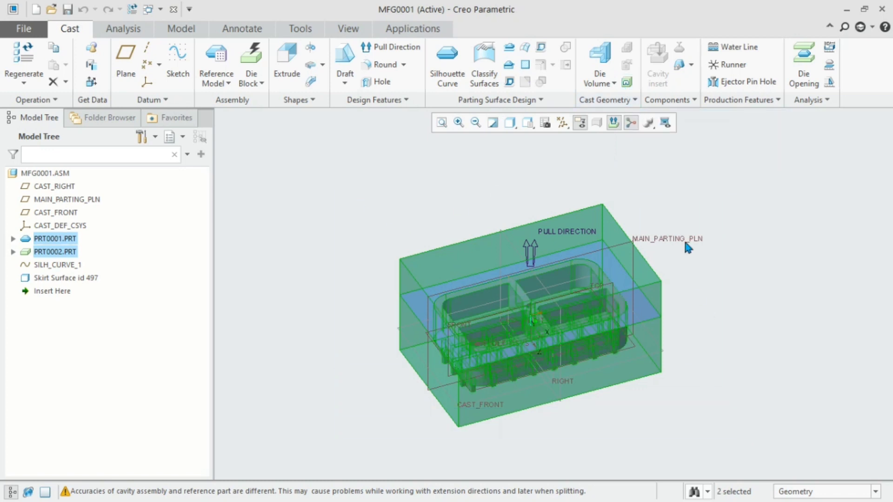
click(631, 84)
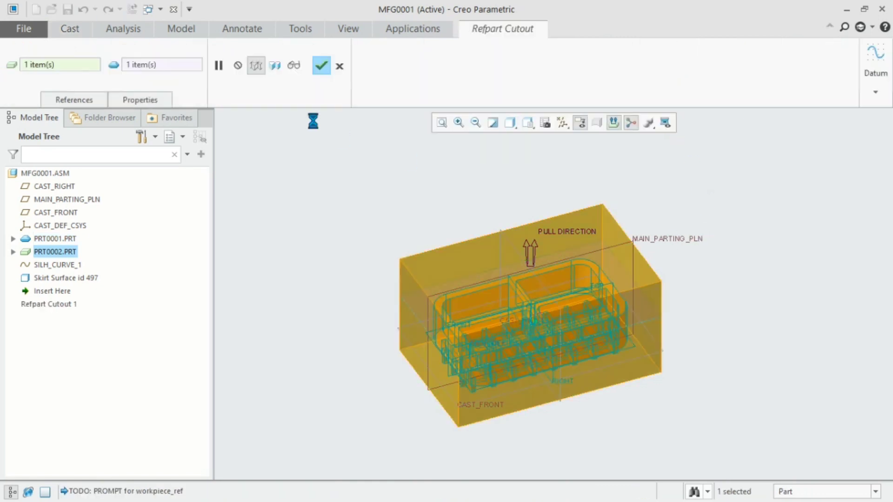
click(321, 72)
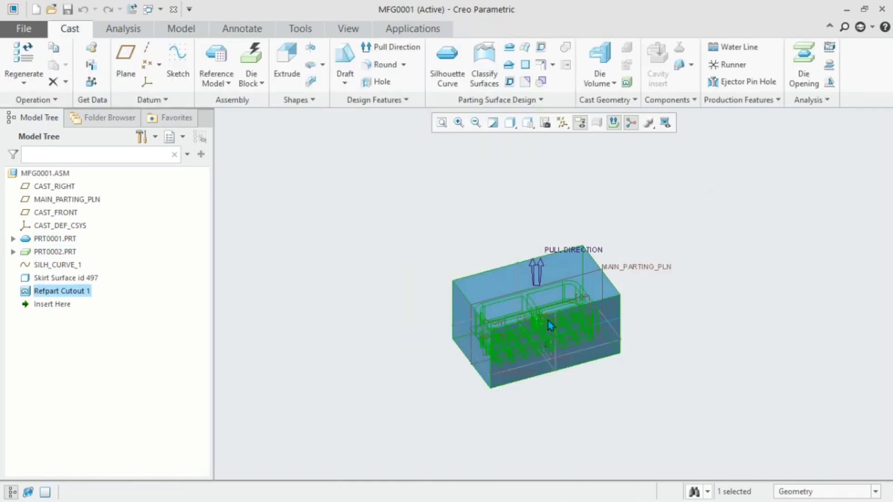
mouse_move(545, 320)
middle_down()
mouse_move(504, 281)
mouse_move(545, 317)
middle_up()
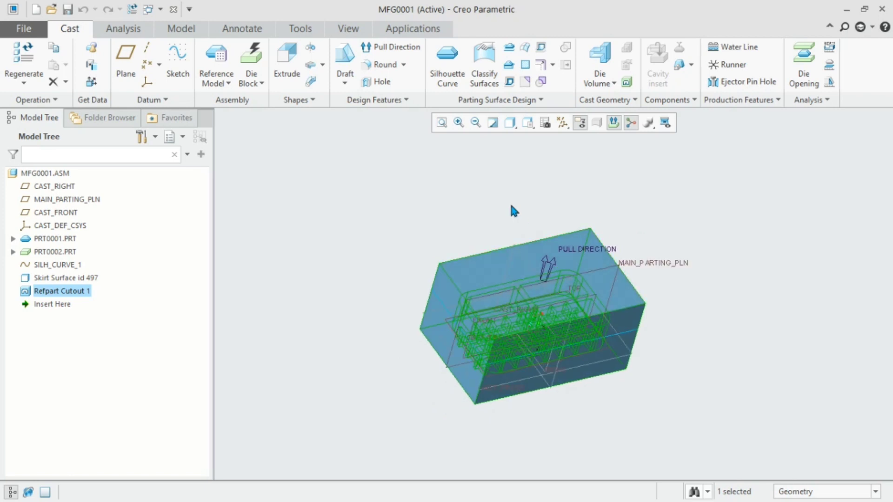
- Split the cutout volume into two cast volumes with Volume Split, using the skirt surface quilt as the split surface
click(614, 84)
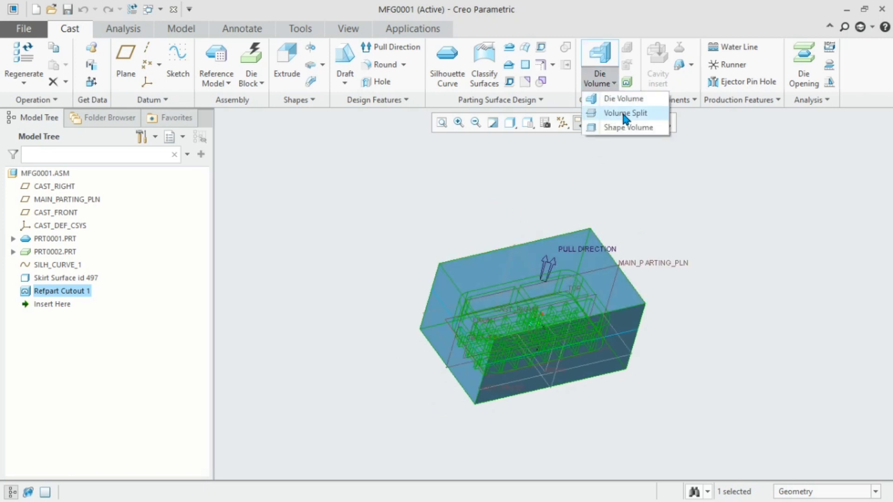
click(625, 114)
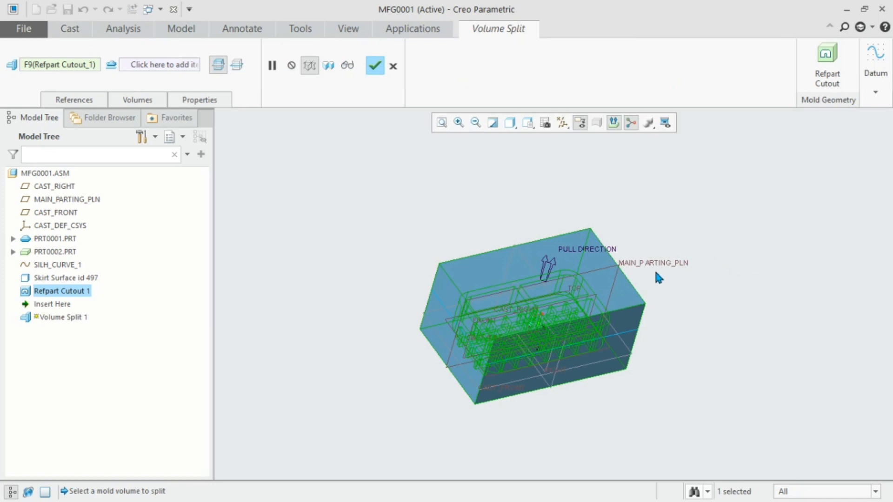
click(77, 100)
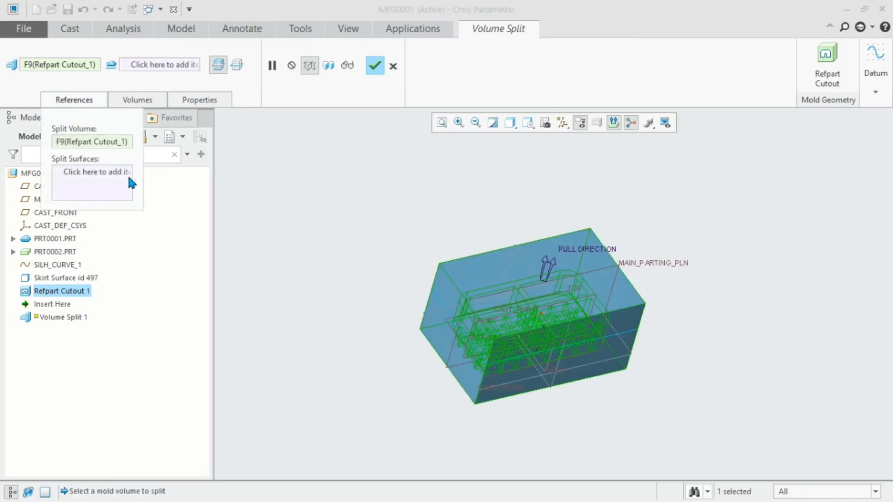
click(98, 188)
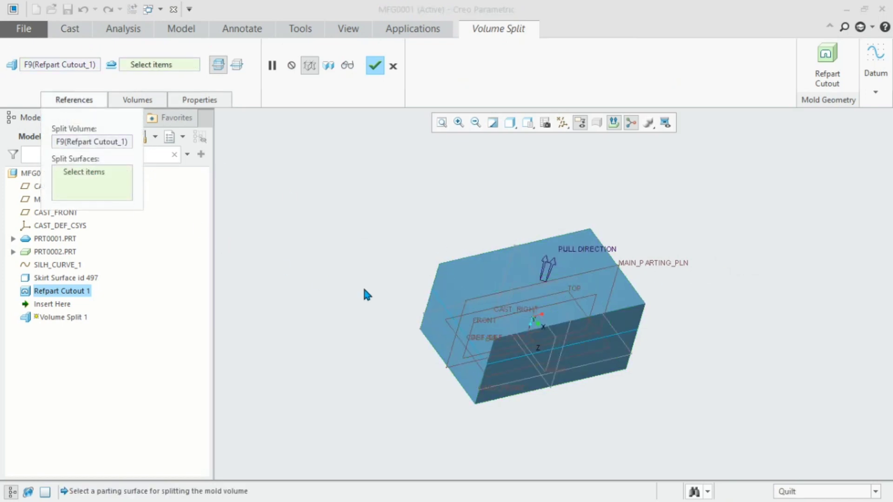
scroll(464, 305, down, 4)
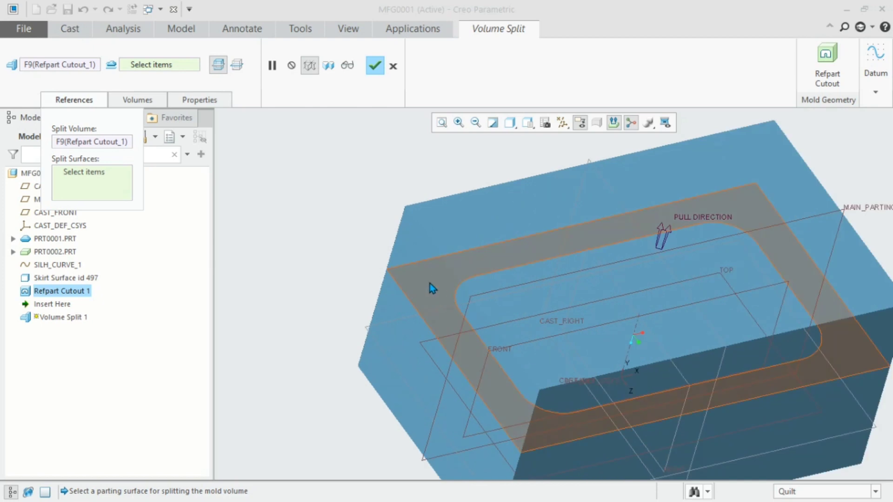
mouse_move(428, 283)
middle_down()
mouse_move(409, 269)
mouse_move(434, 284)
middle_up()
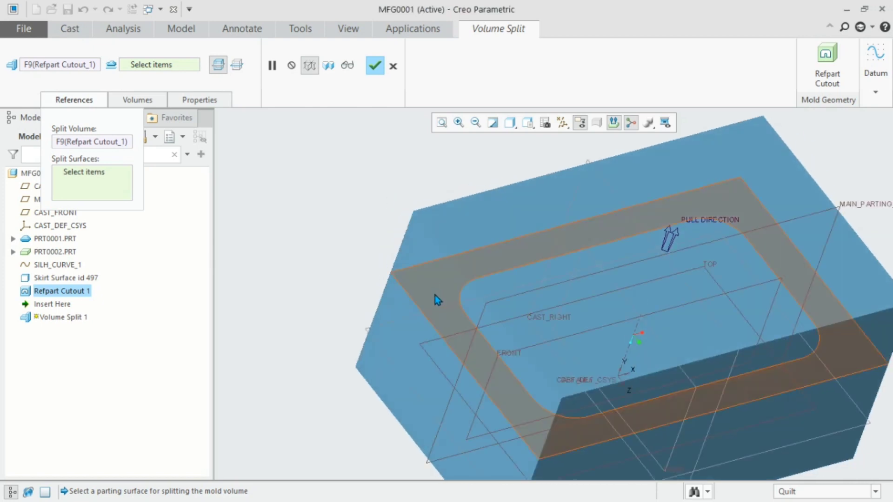
click(435, 294)
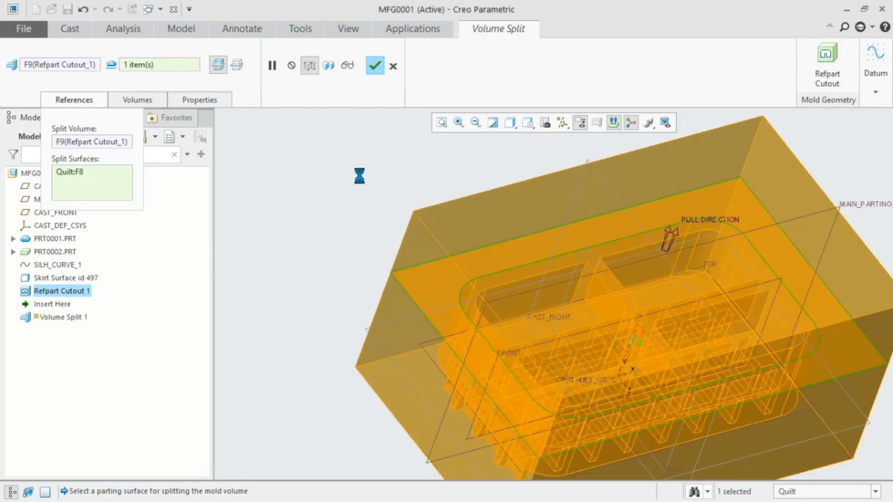
click(378, 67)
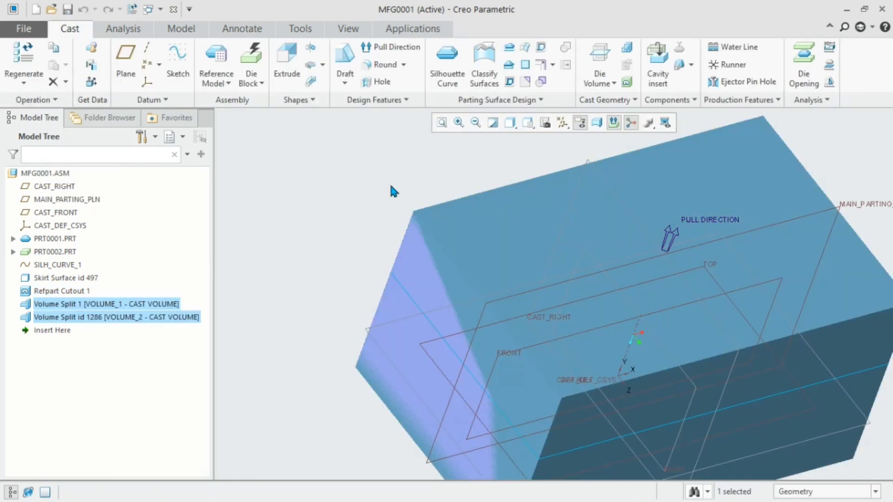
- Create cavity insert components from VOLUME_1 and VOLUME_2, accepting VOLUME_1_2 and VOLUME_2_2 as alternate part names
scroll(500, 326, up, 5)
middle_drag(499, 324, 487, 284)
scroll(487, 284, down, 4)
scroll(488, 284, down, 2)
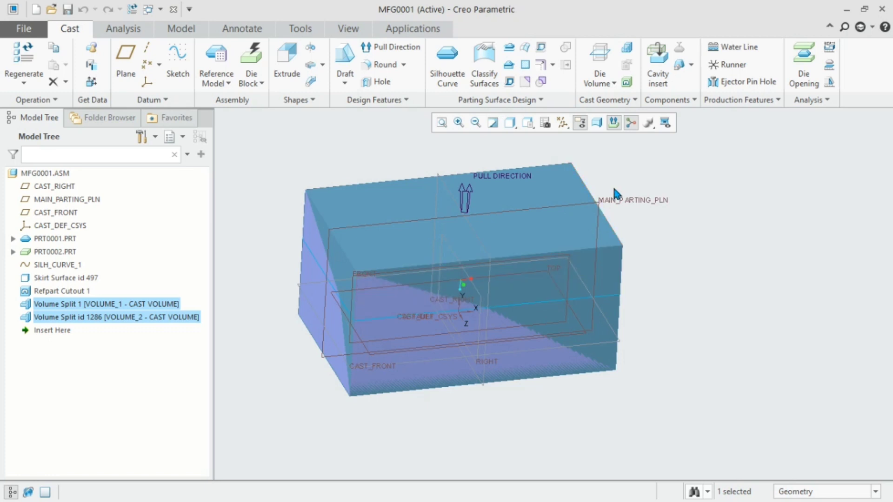
click(664, 84)
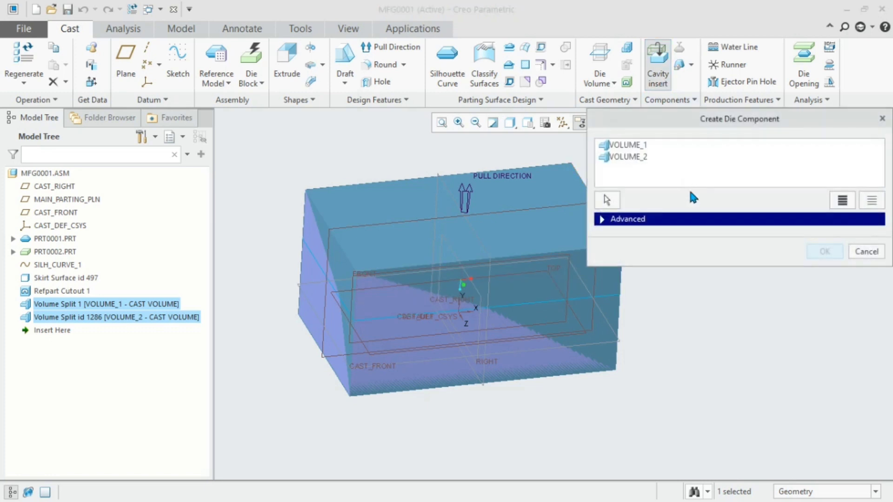
click(643, 144)
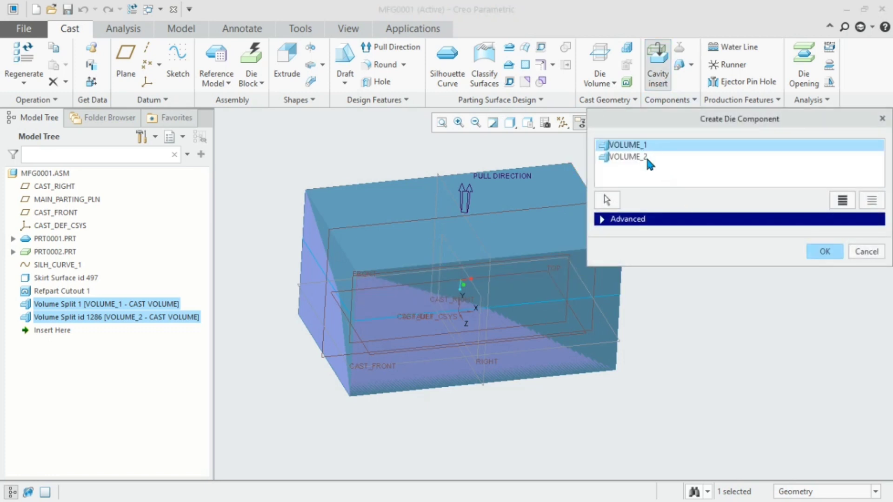
click(838, 202)
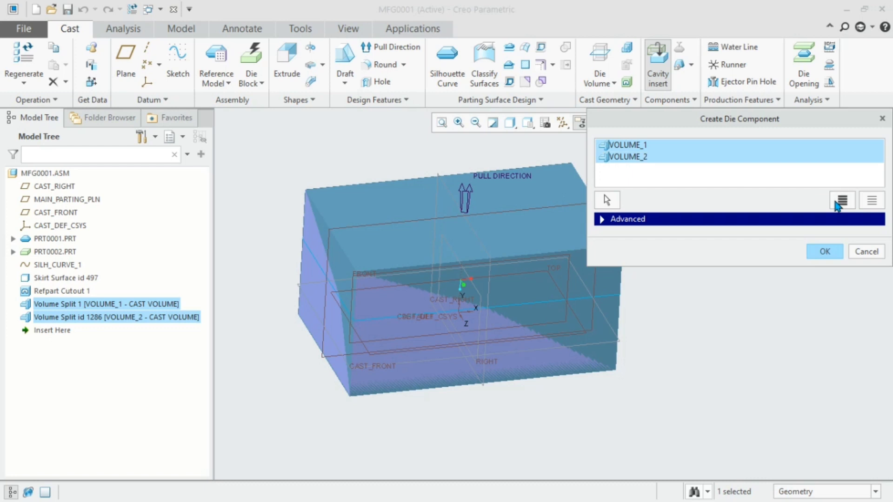
click(828, 254)
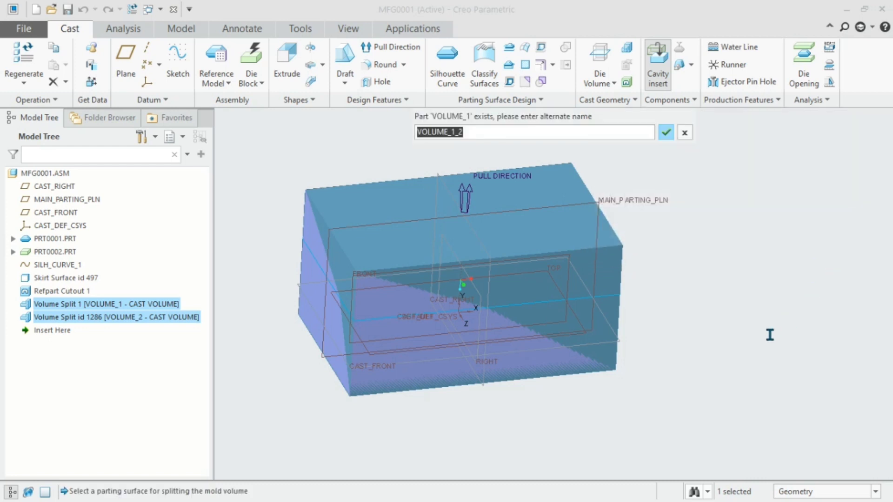
click(666, 133)
click(666, 133)
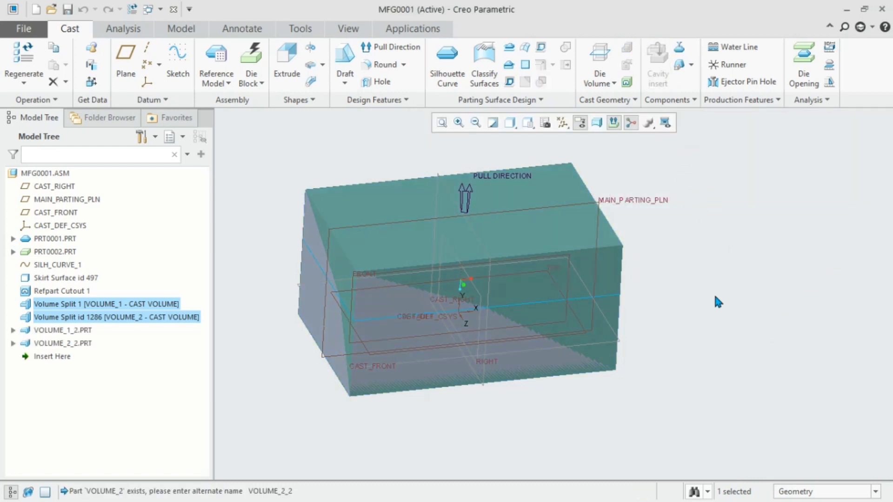
- Open VOLUME_1_2 in its own window, inspect its cavity from several angles and return to the assembly
scroll(613, 336, down, 5)
scroll(558, 331, up, 5)
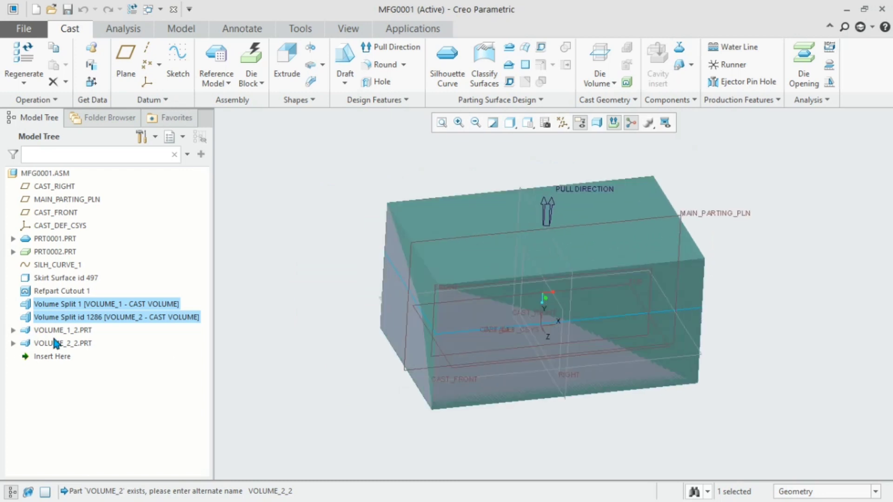
click(84, 330)
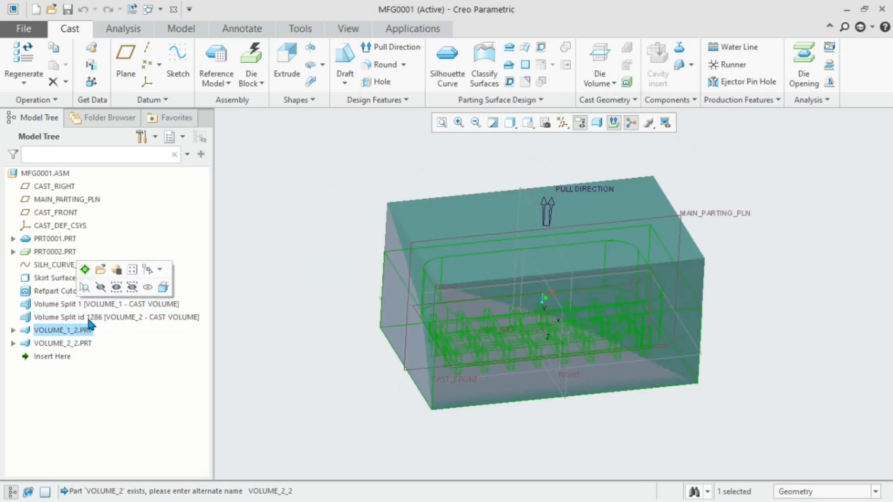
click(114, 265)
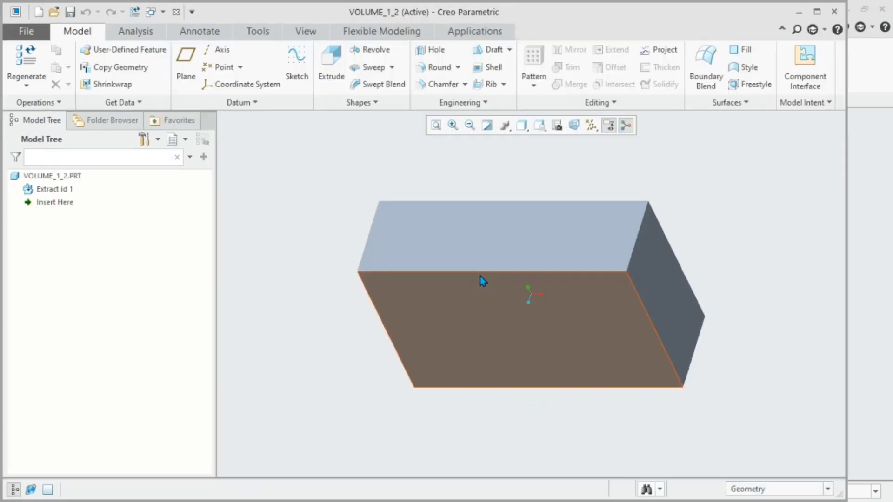
middle_drag(480, 275, 466, 359)
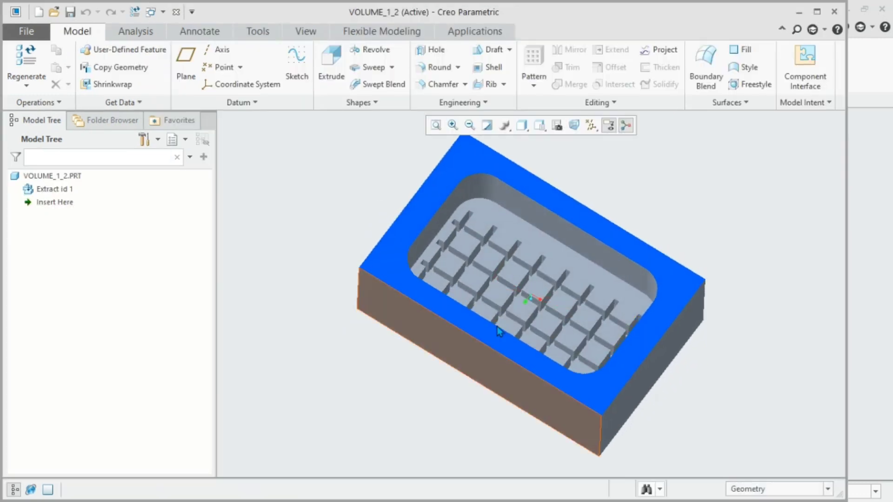
scroll(528, 291, down, 3)
scroll(529, 291, up, 4)
scroll(540, 317, down, 1)
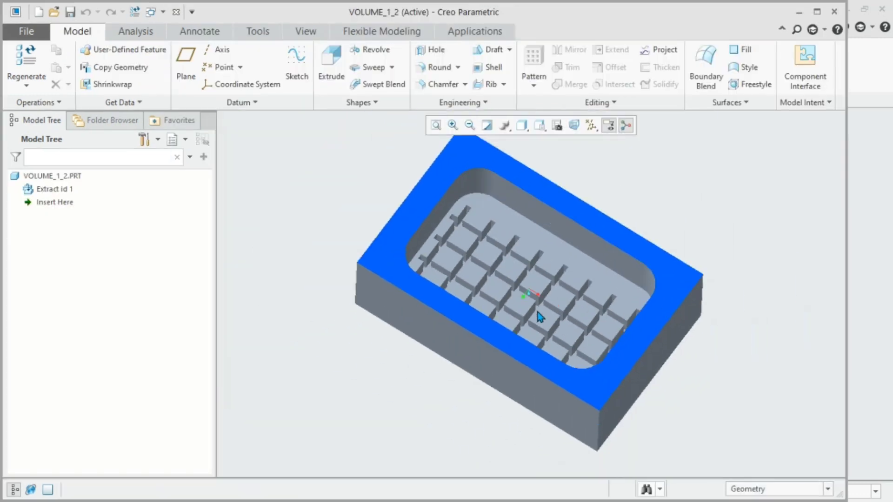
mouse_move(537, 313)
middle_down()
mouse_move(529, 283)
mouse_move(549, 303)
middle_up()
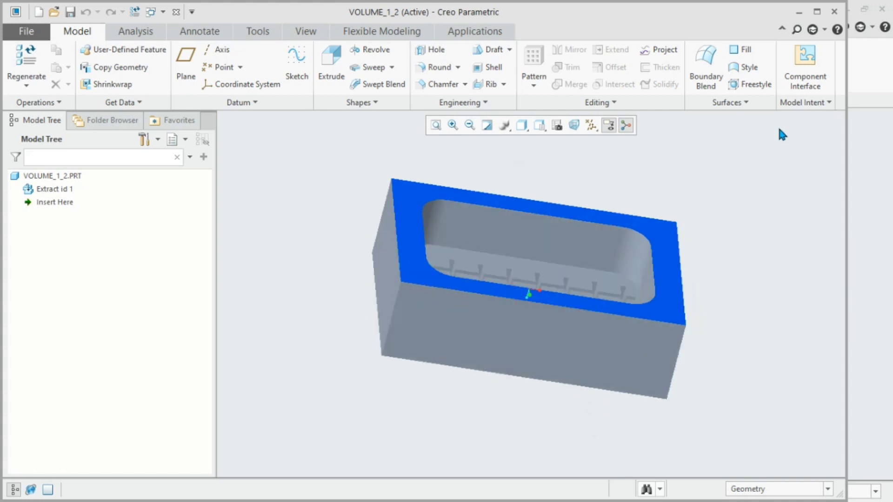
click(800, 12)
- Open VOLUME_2_2 in its own window, inspect its core geometry and return to the assembly
click(83, 344)
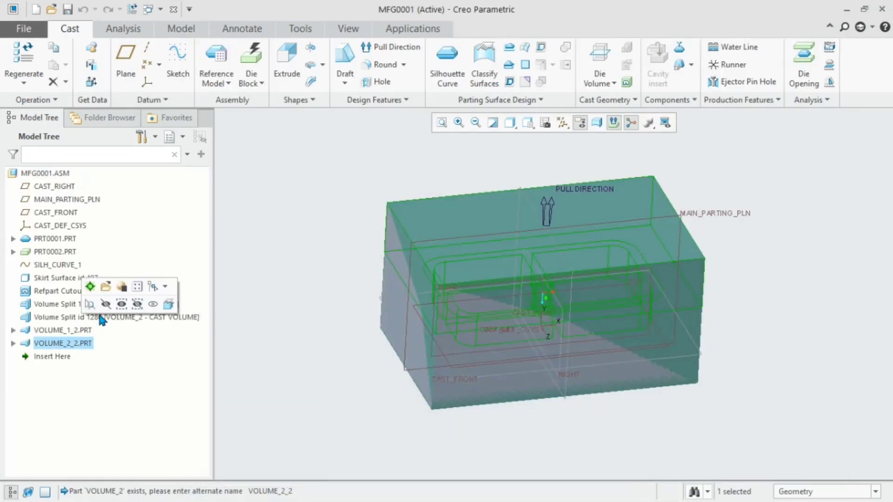
click(101, 285)
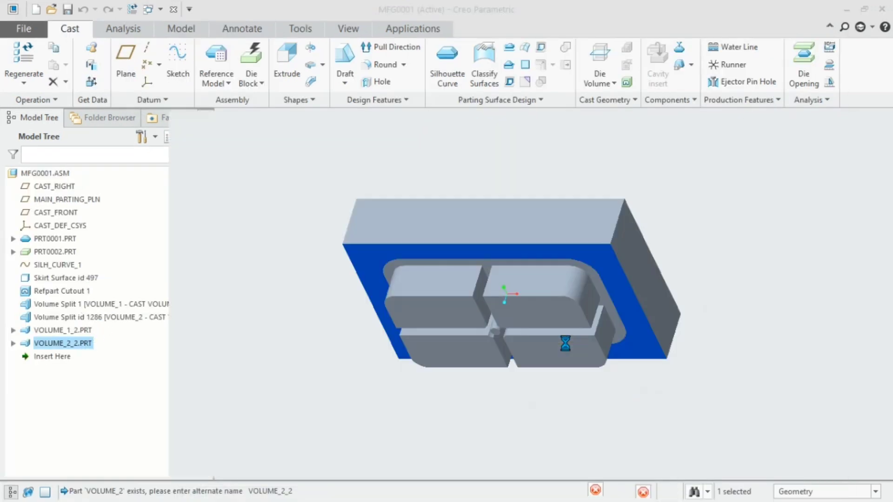
mouse_move(547, 361)
middle_down()
mouse_move(530, 344)
mouse_move(543, 261)
mouse_move(610, 337)
mouse_move(517, 369)
mouse_move(553, 326)
middle_up()
click(799, 11)
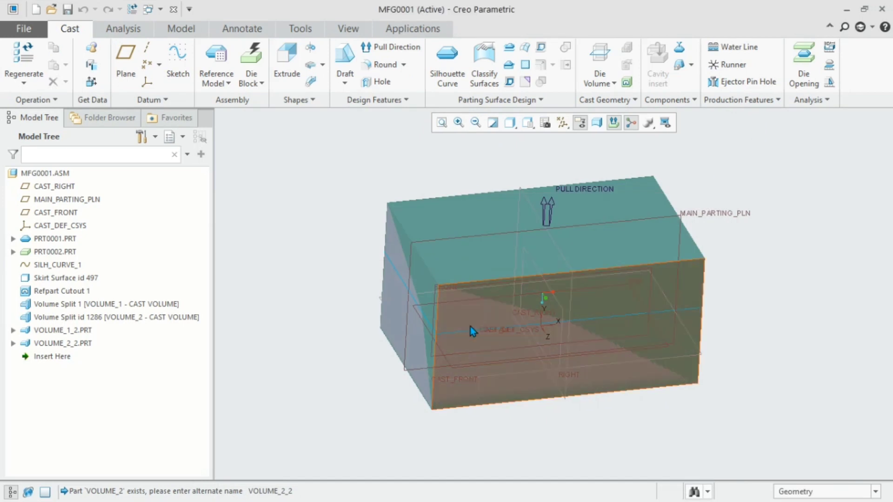
- Edit the exploded positions so the die block PRT0002 is moved upward along the pull direction, clear of the die halves
scroll(509, 310, up, 3)
mouse_move(512, 363)
middle_down()
mouse_move(501, 310)
mouse_move(512, 353)
middle_up()
scroll(513, 357, down, 2)
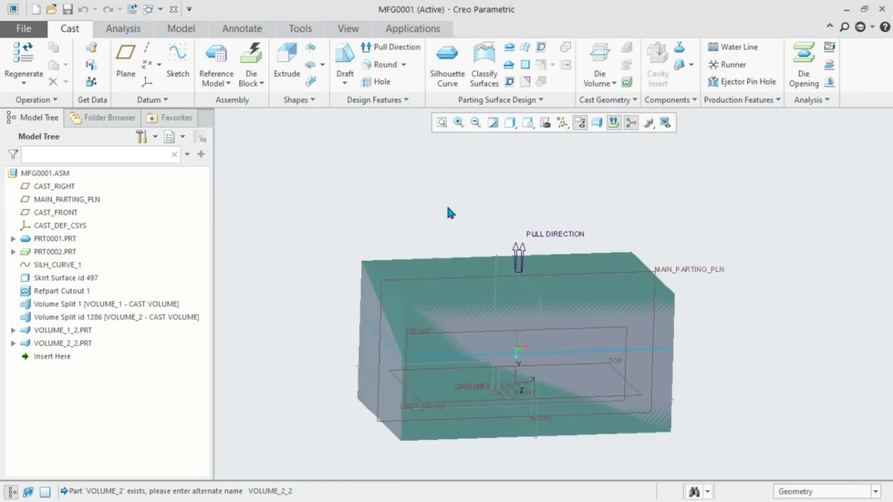
click(349, 29)
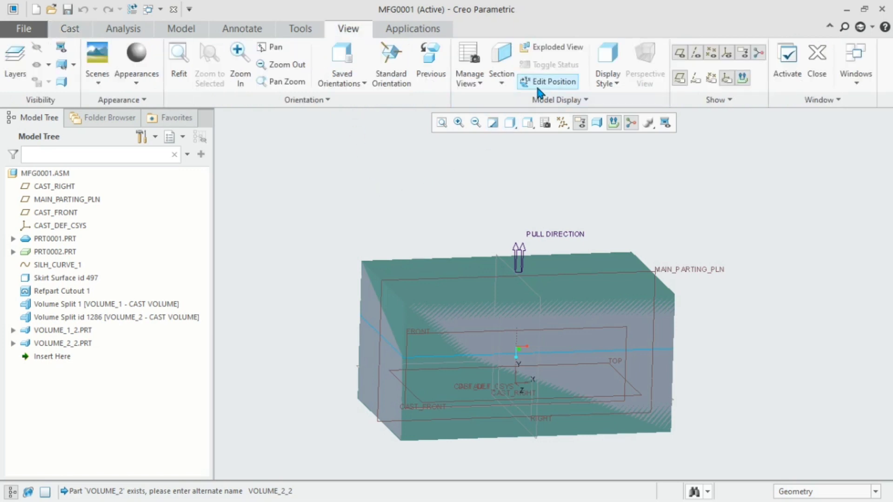
click(538, 88)
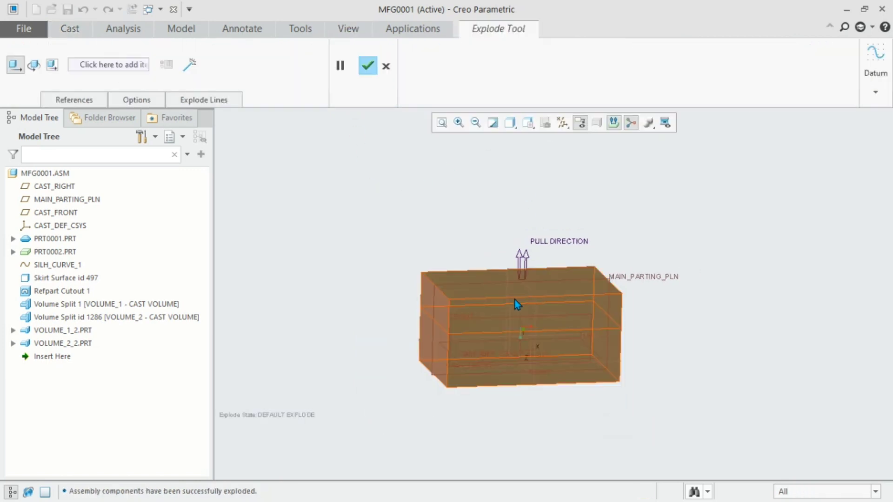
click(516, 299)
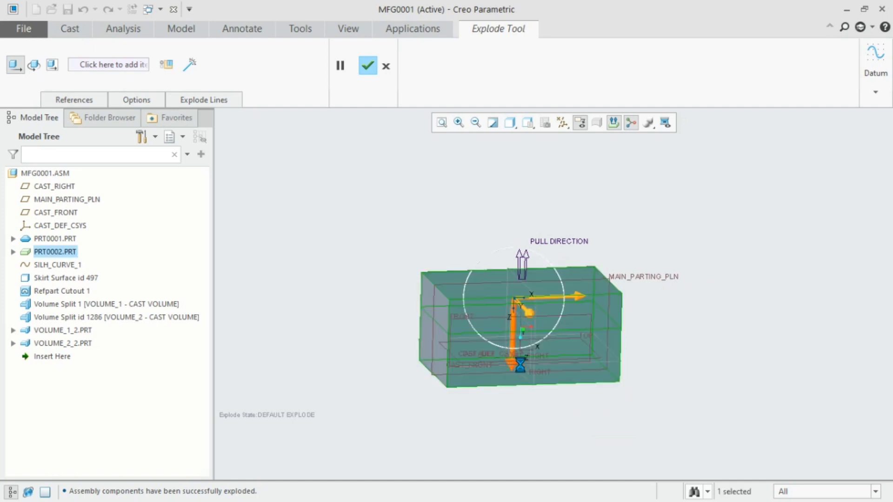
drag(513, 365, 513, 234)
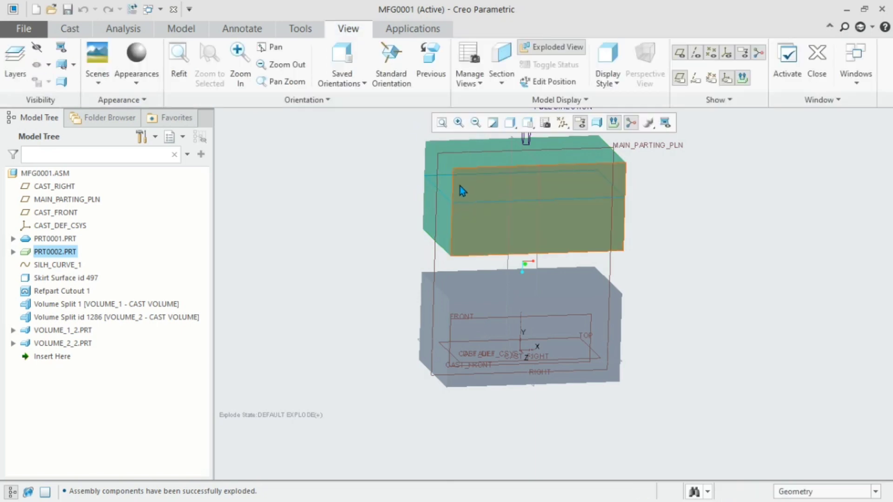
- Hide the green die block PRT0002 so only the die halves and casting remain displayed
middle_drag(418, 232, 404, 242)
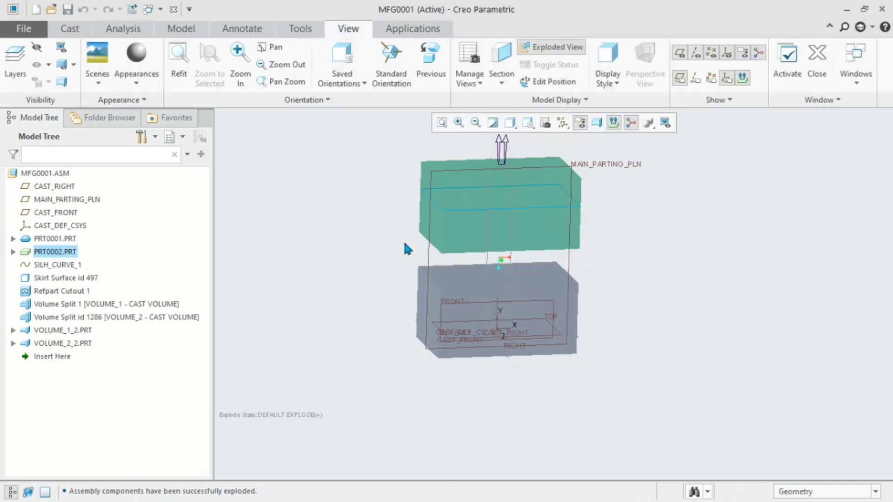
click(464, 192)
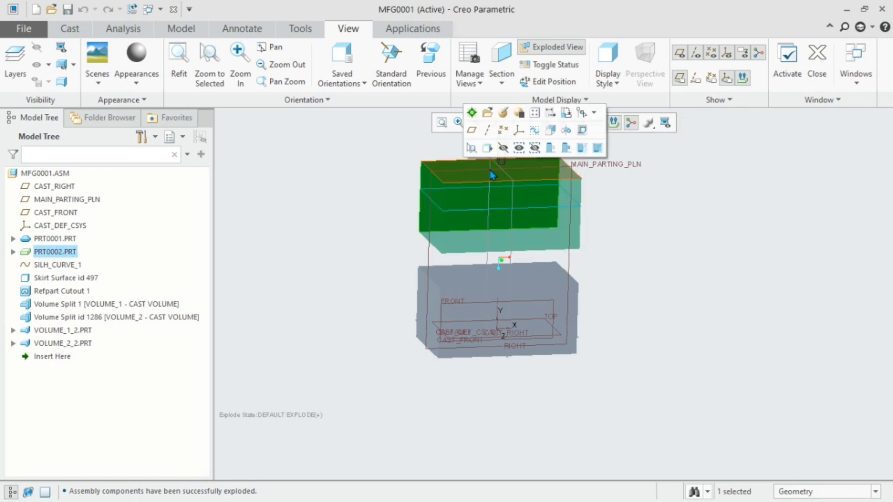
click(503, 145)
scroll(535, 296, up, 3)
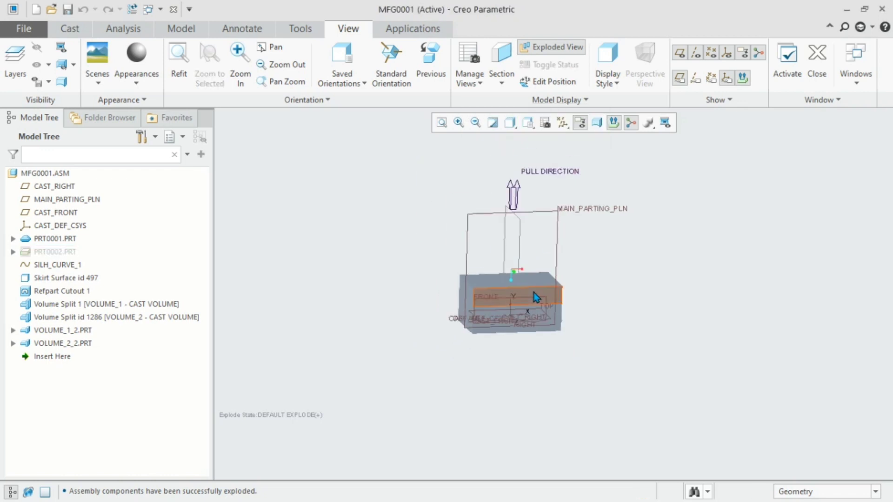
- Turn off the display of all datum planes, axes, points and coordinate systems
click(563, 122)
click(563, 139)
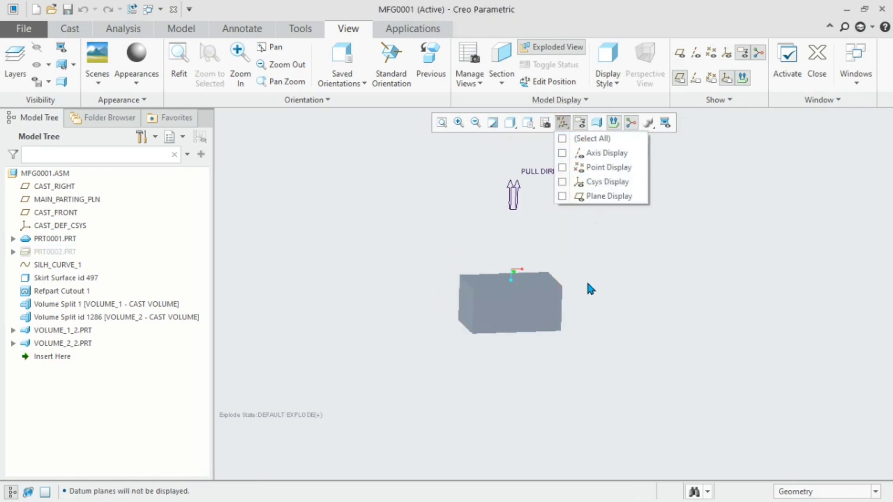
click(626, 262)
scroll(487, 306, down, 2)
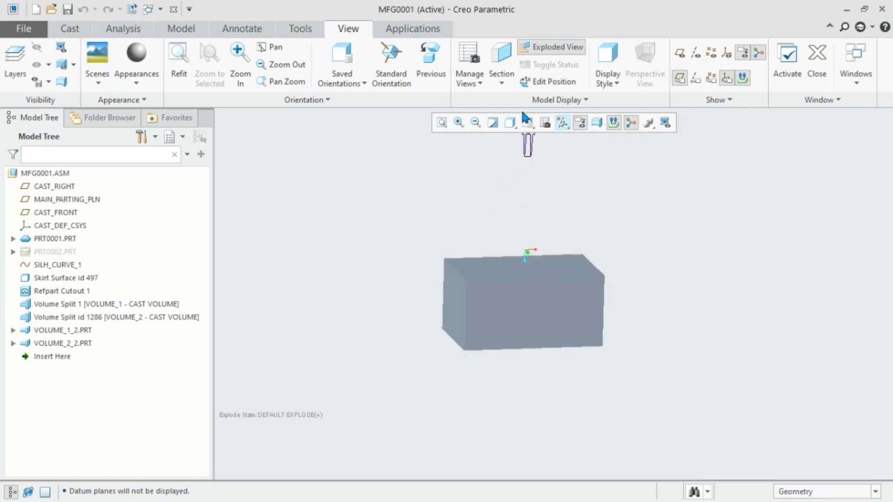
- Edit the exploded position of VOLUME_2_2 to move it about 67 units upward along the pull direction, away from the cavity half
click(533, 87)
click(514, 297)
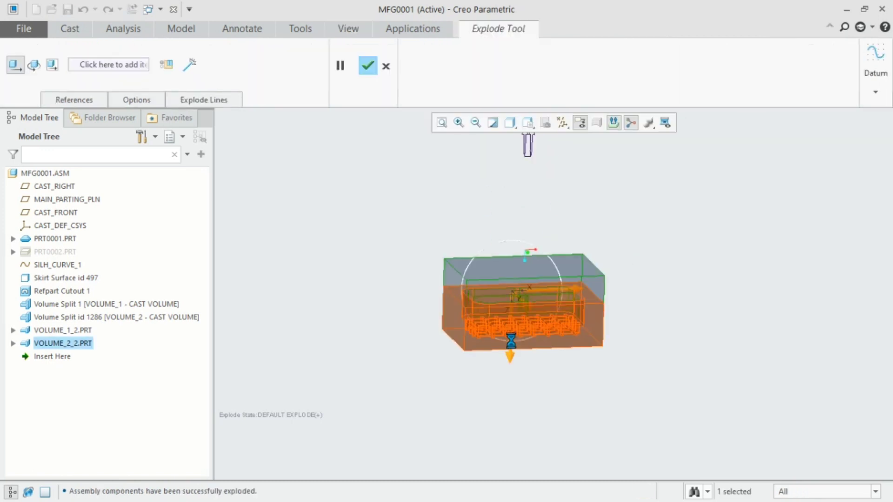
drag(511, 366, 519, 282)
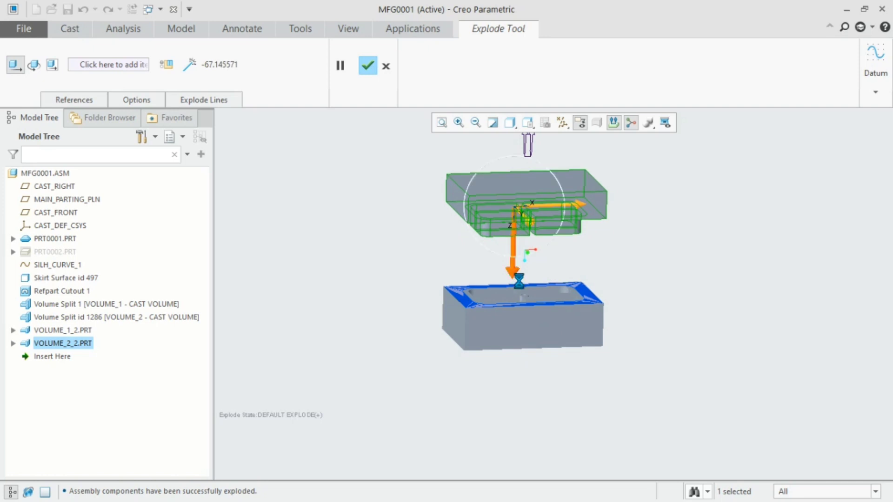
click(368, 68)
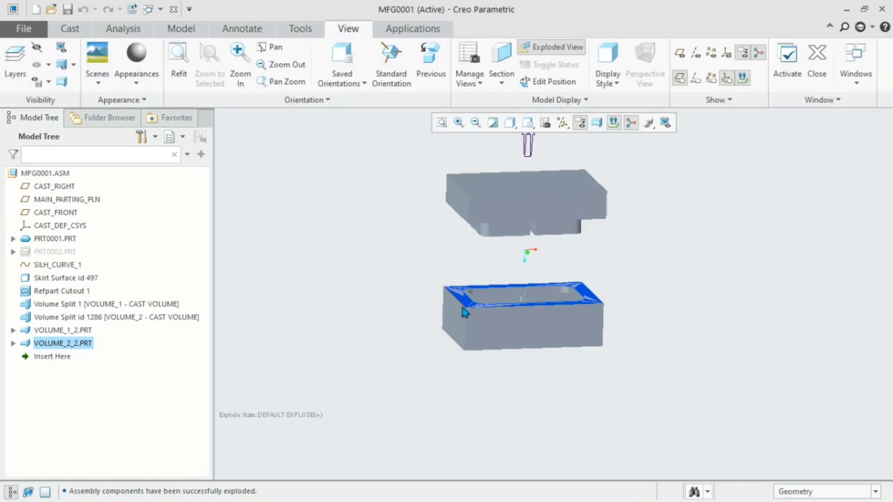
- Edit the exploded position of VOLUME_1_2 to move it about 58 units downward, clear of the casting
click(537, 84)
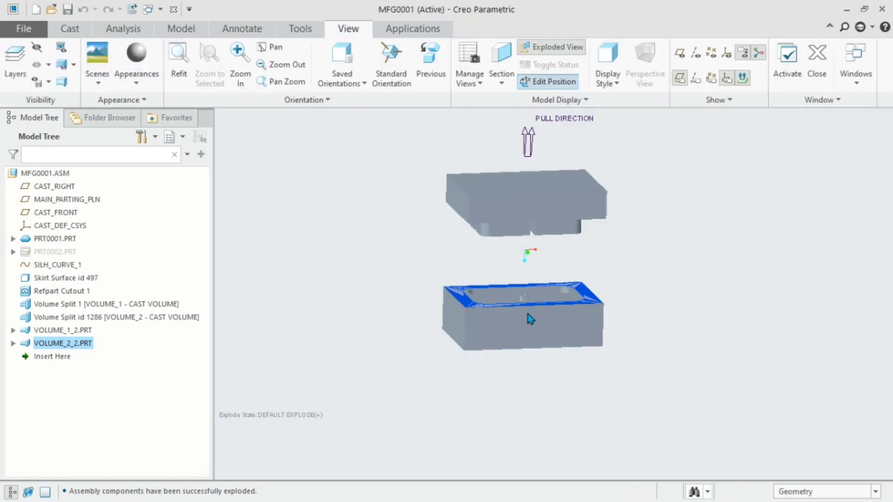
drag(526, 411, 523, 485)
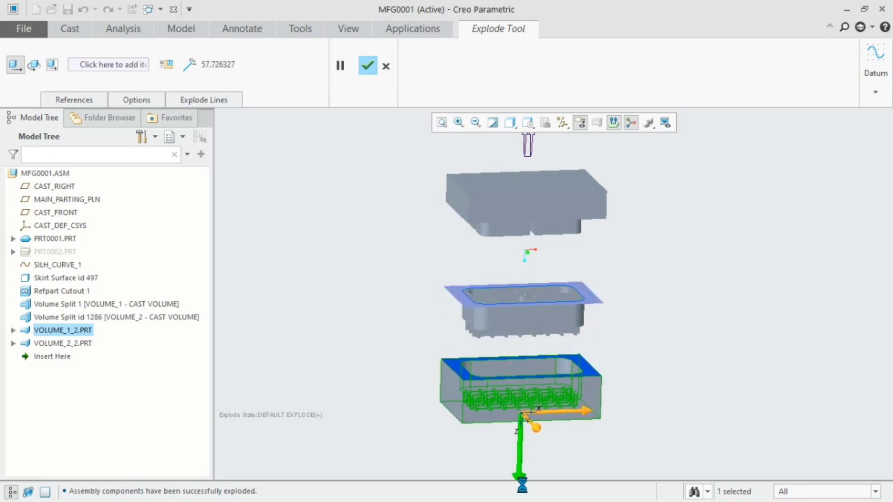
click(367, 69)
- Hide the skirt surface and the silhouette curve SILH_CURVE_1 around the casting
scroll(468, 286, up, 5)
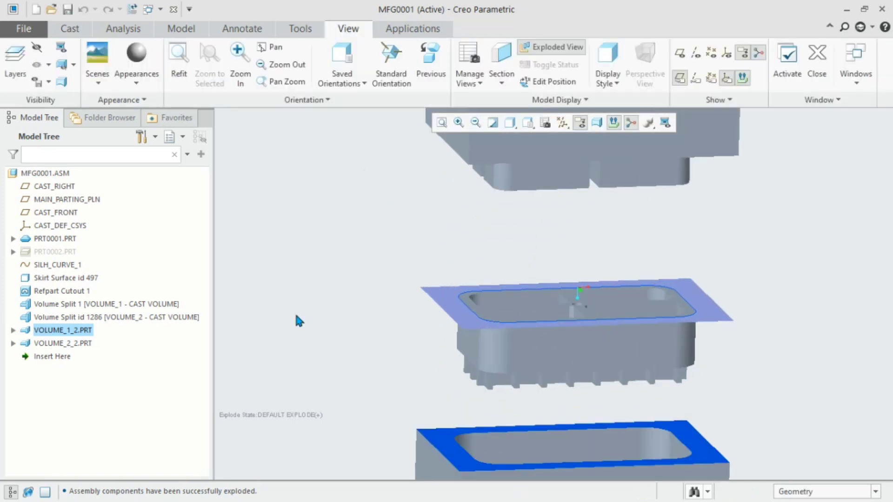
click(57, 278)
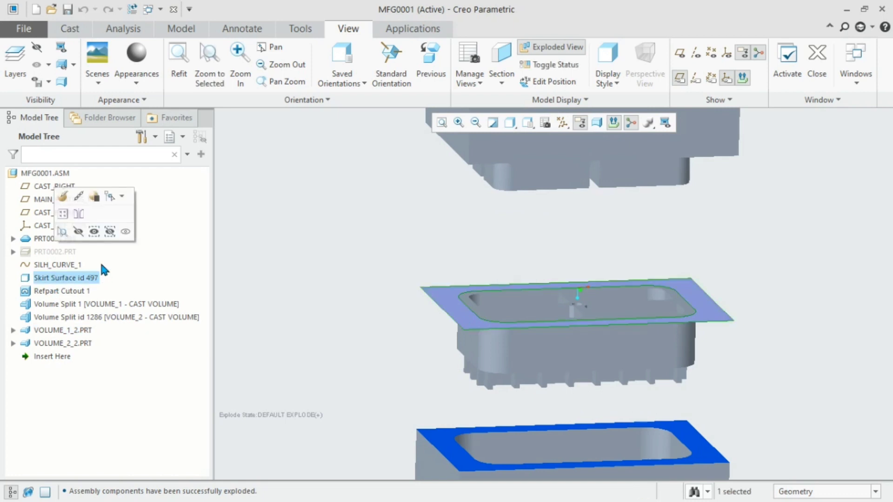
click(78, 231)
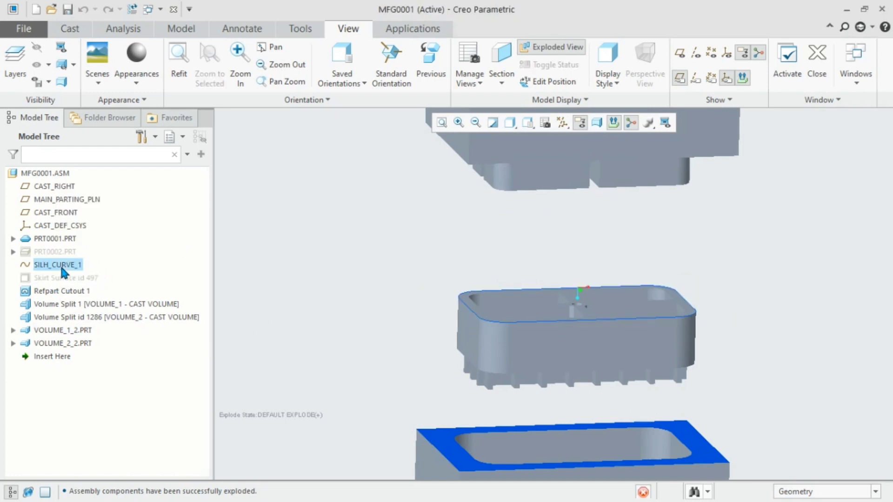
click(62, 266)
click(101, 226)
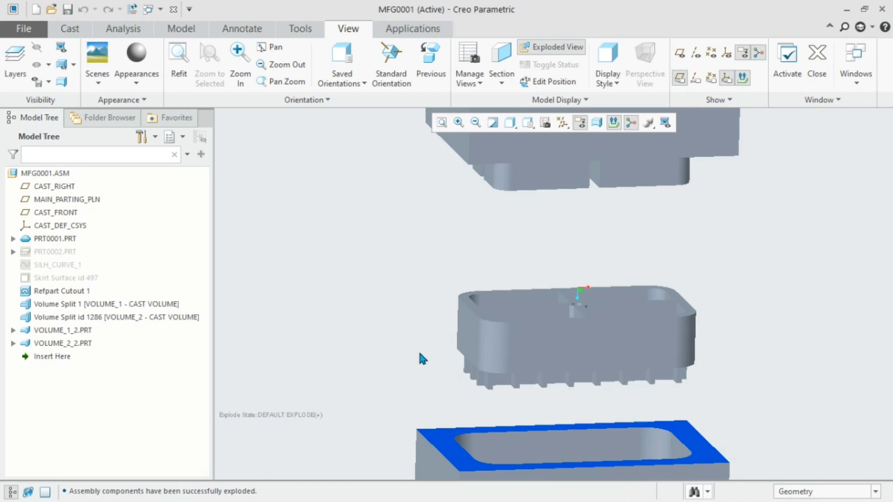
- Apply the blue appearance to the lower die half VOLUME_1_2
scroll(418, 348, down, 3)
middle_drag(418, 348, 458, 372)
scroll(460, 373, down, 2)
scroll(454, 412, down, 4)
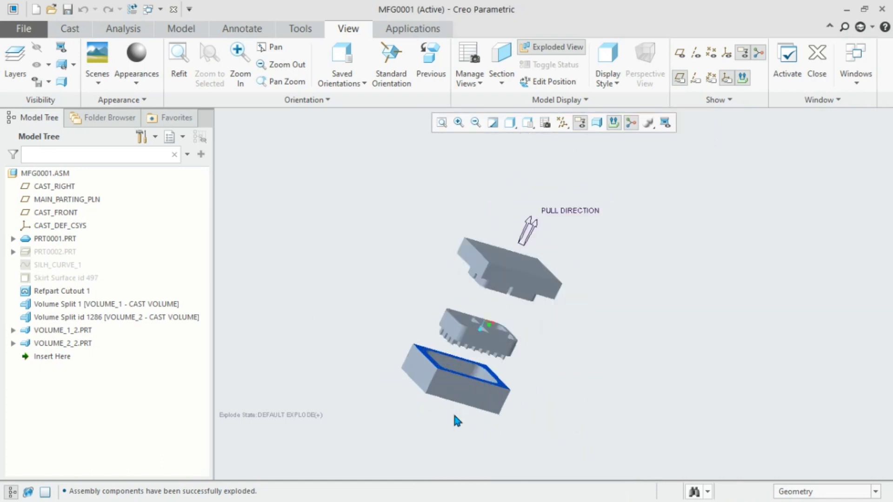
middle_drag(551, 312, 506, 350)
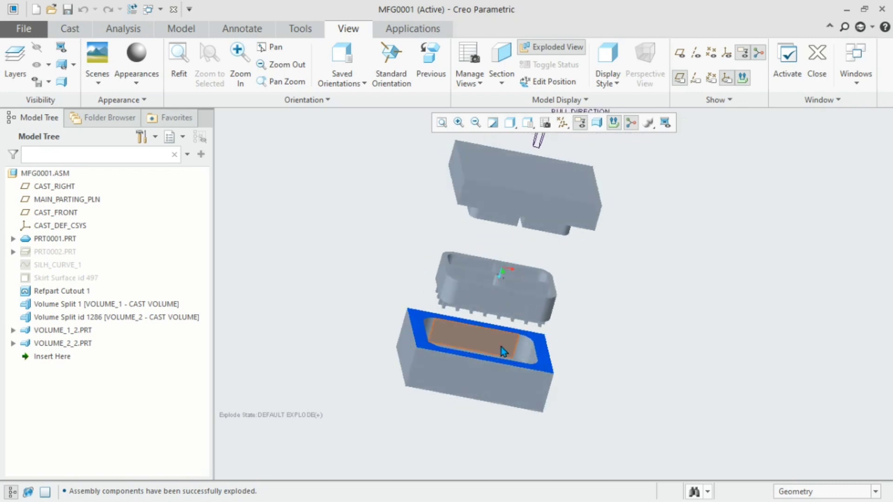
scroll(501, 347, down, 2)
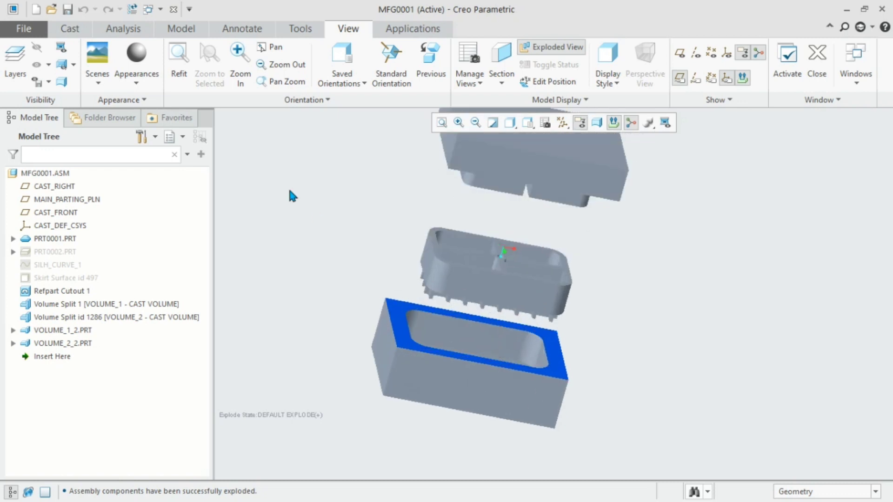
click(138, 86)
click(138, 84)
click(128, 181)
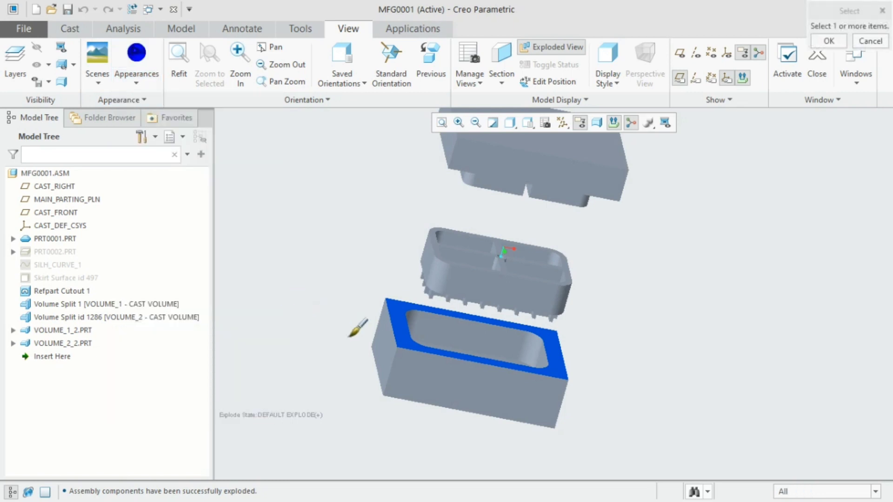
click(397, 349)
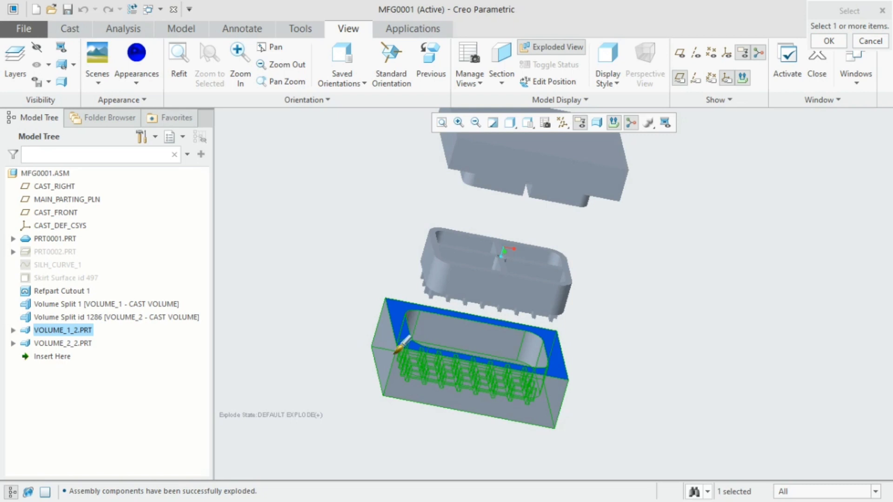
middle_click(393, 351)
- Apply the same blue appearance to the upper die half VOLUME_2_2
middle_drag(391, 353, 245, 133)
click(136, 52)
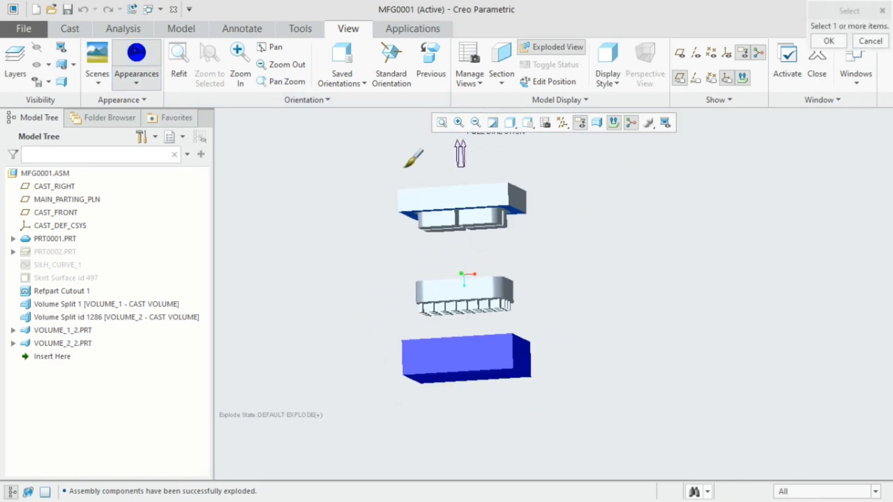
click(440, 197)
middle_click(379, 200)
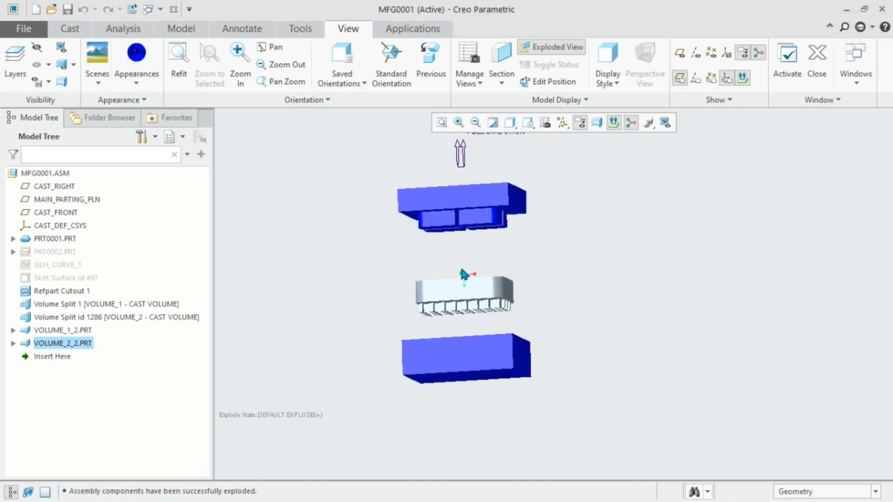
- Apply the red appearance to the casting PRT0001 between the two die halves
middle_drag(461, 270, 472, 291)
scroll(441, 258, down, 3)
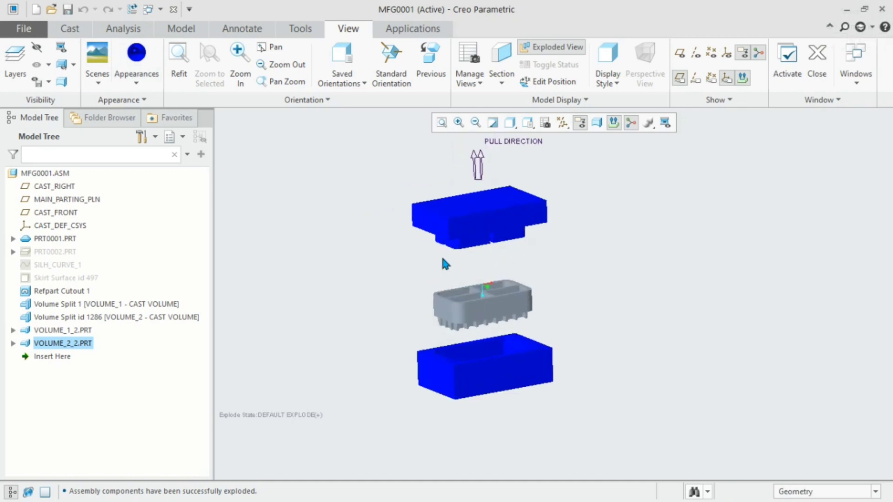
click(132, 88)
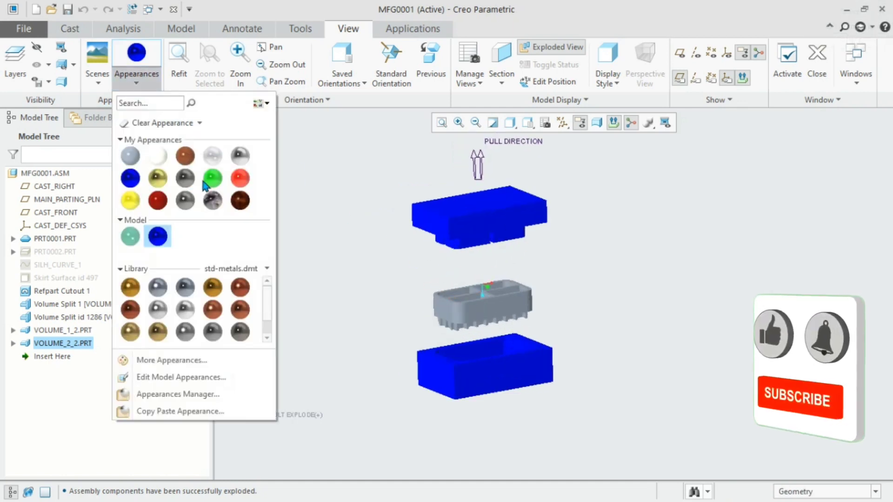
click(240, 178)
scroll(469, 316, down, 3)
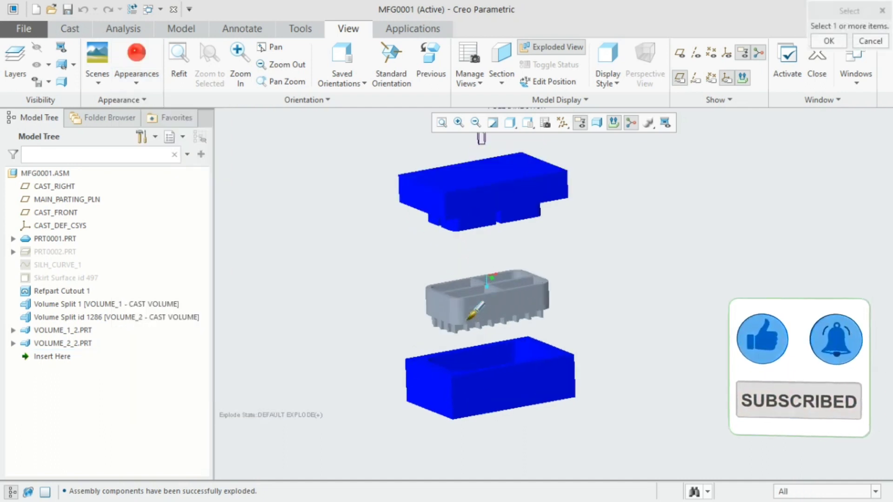
click(470, 319)
middle_click(428, 309)
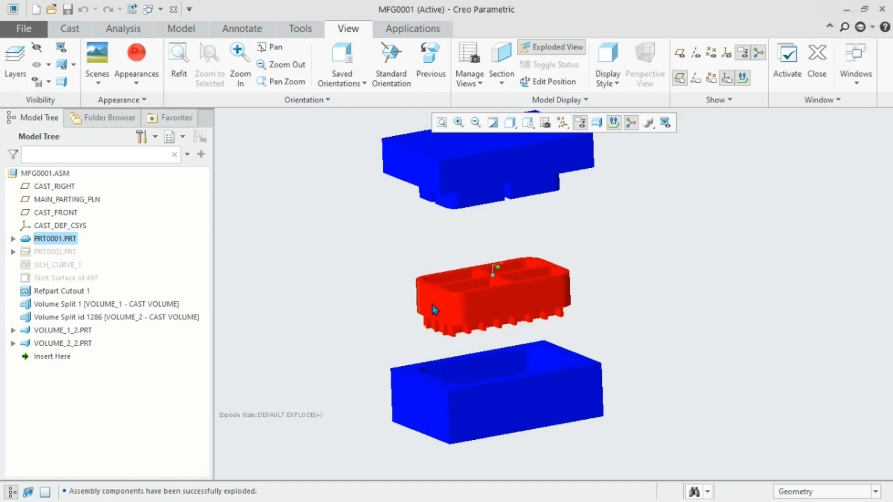
- Inspect the coloured die halves and casting from several angles, switching the exploded view off and back on
scroll(442, 310, up, 4)
middle_drag(471, 262, 567, 337)
scroll(426, 314, up, 3)
scroll(427, 314, down, 6)
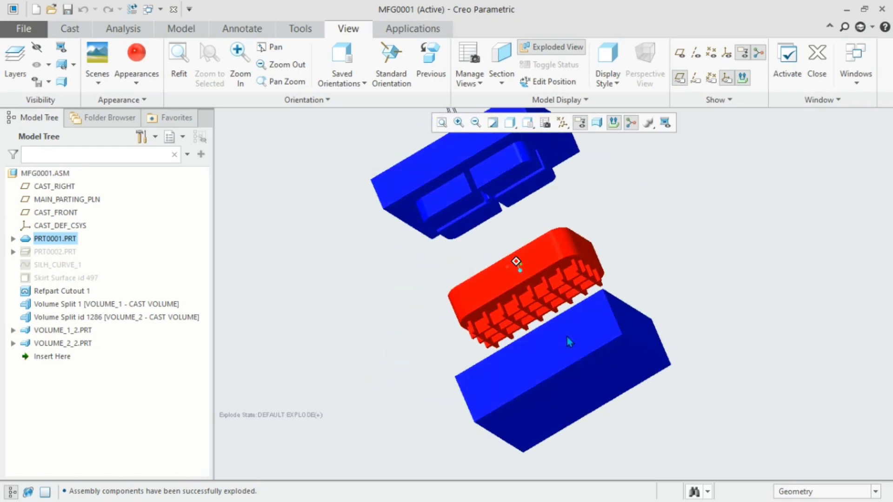
middle_drag(529, 275, 568, 259)
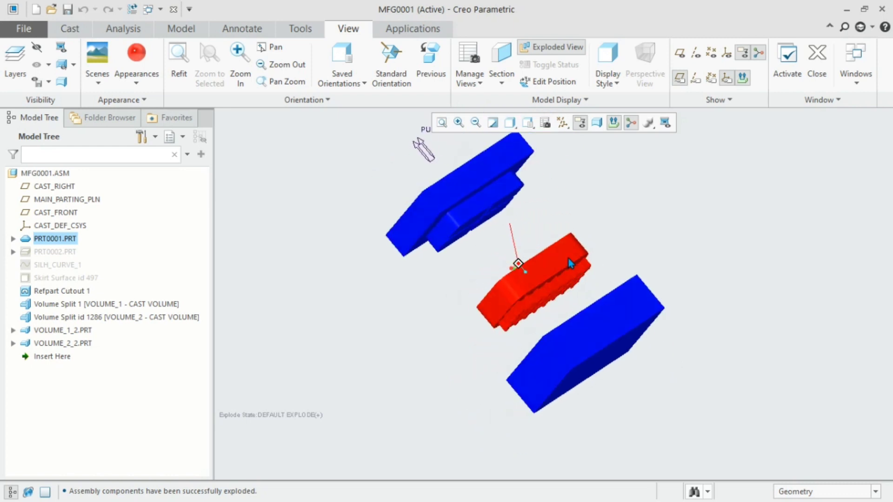
click(545, 47)
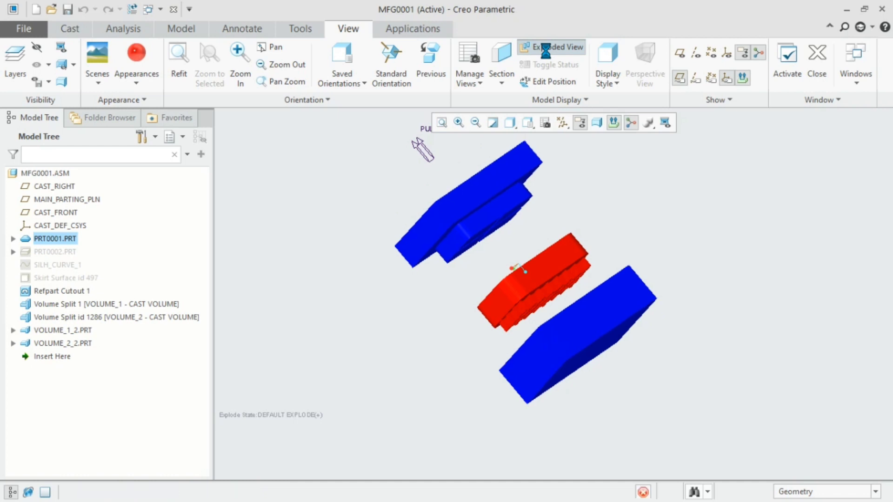
click(545, 48)
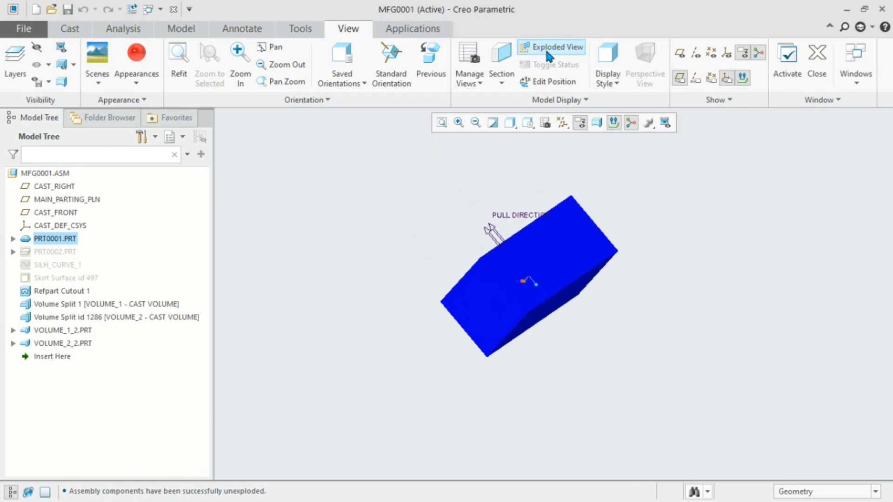
middle_drag(580, 256, 482, 255)
scroll(483, 257, up, 5)
scroll(578, 270, down, 4)
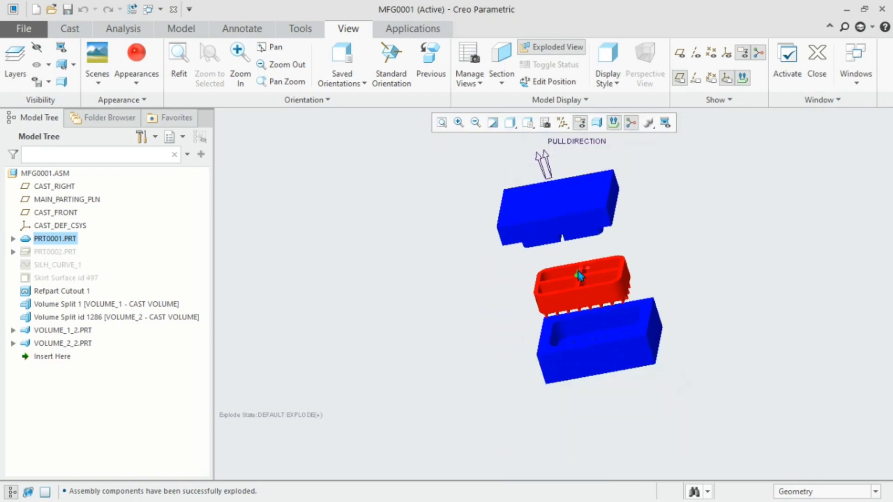
middle_drag(595, 261, 554, 276)
scroll(554, 276, down, 2)
scroll(554, 275, up, 4)
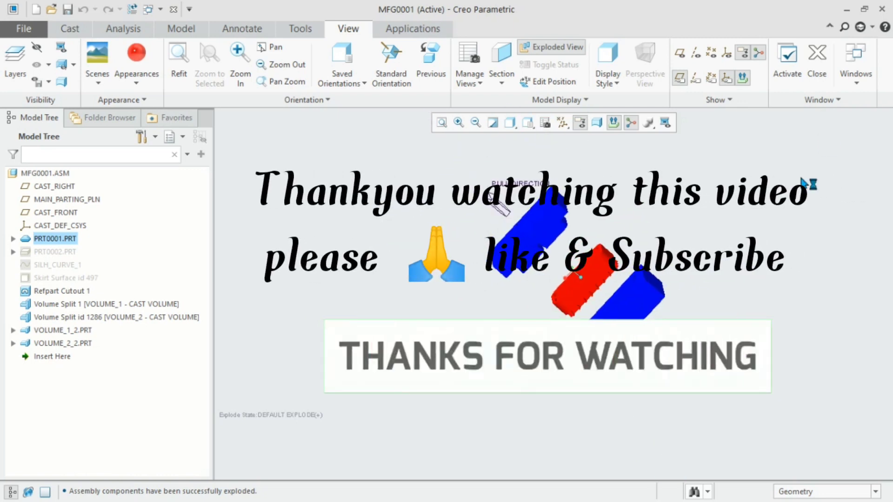